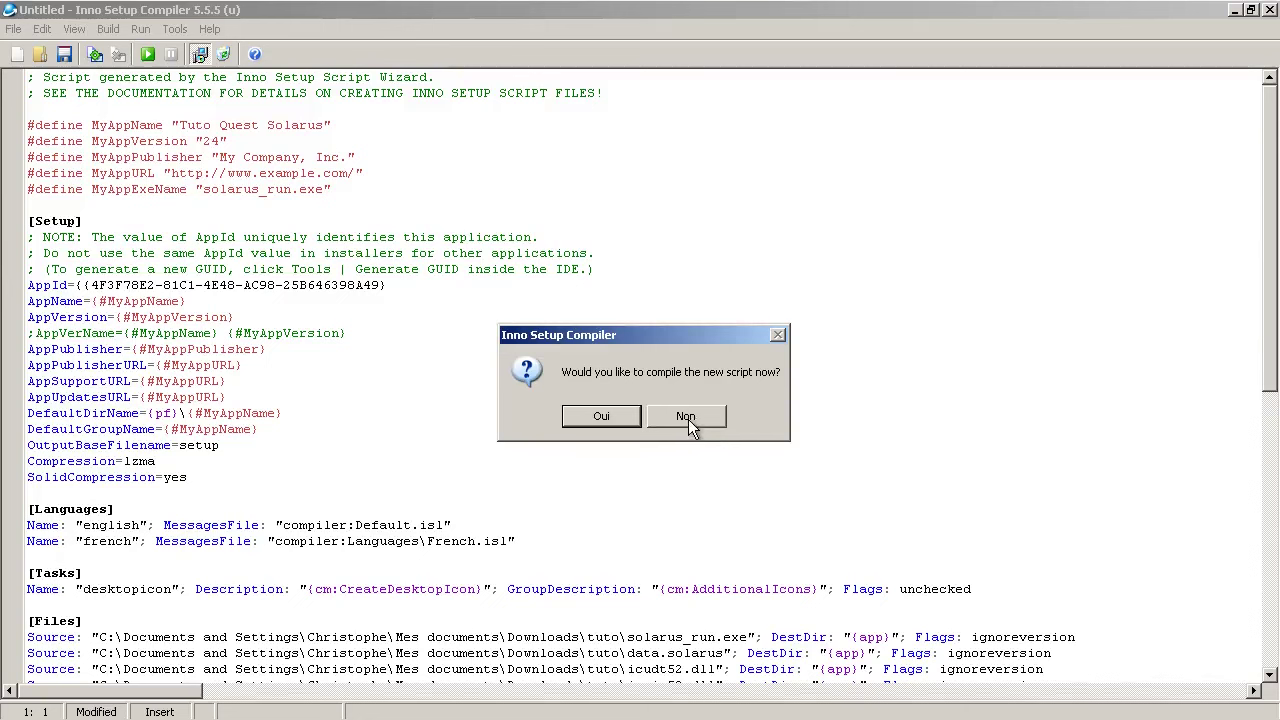
Review the generated installer script from its defines and Setup section through the Files, Icons and Run sections.
left_click_drag(293, 170, 390, 365)
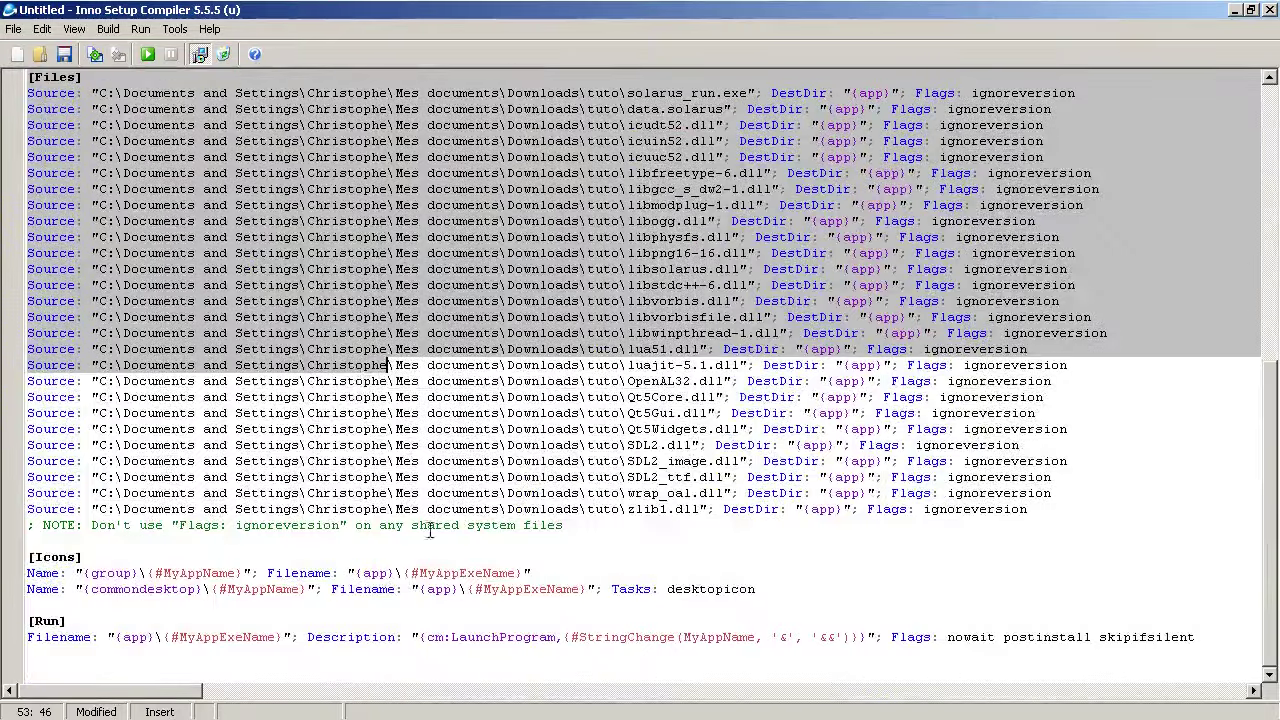
scroll(376, 165, "up", 11)
left_click(376, 165)
scroll(248, 245, "up", 1)
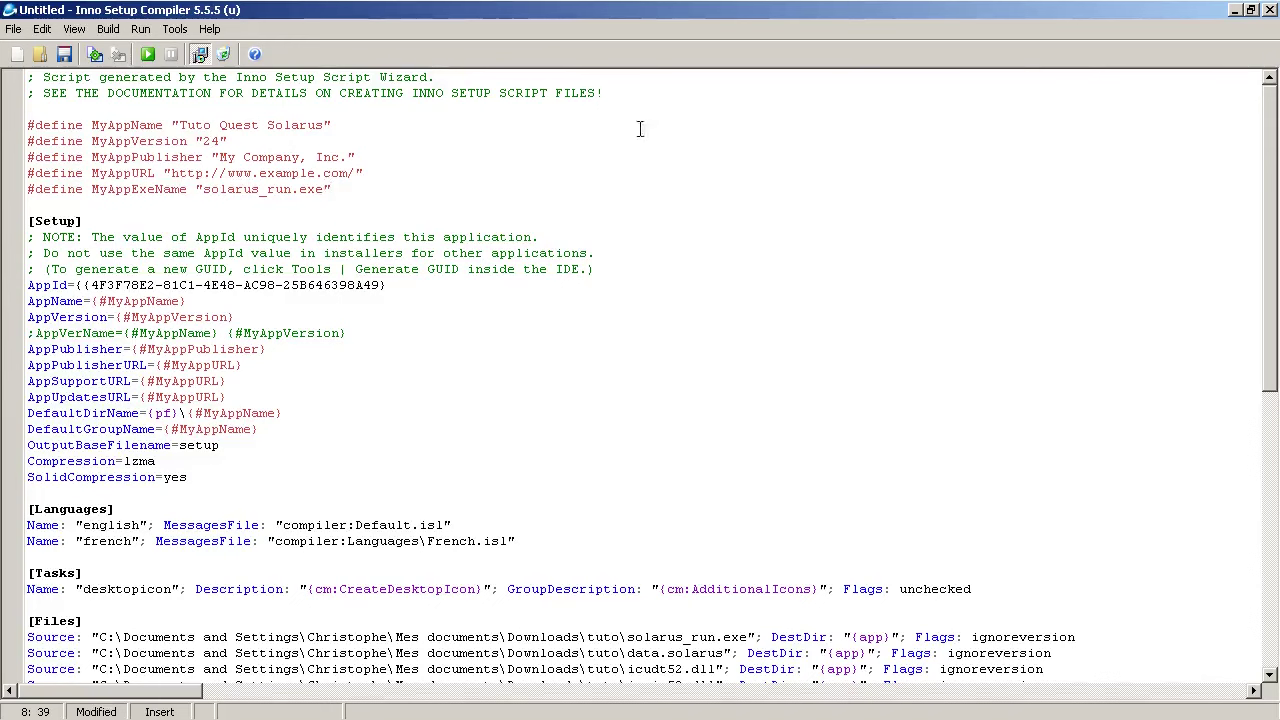
scroll(418, 221, "down", 3)
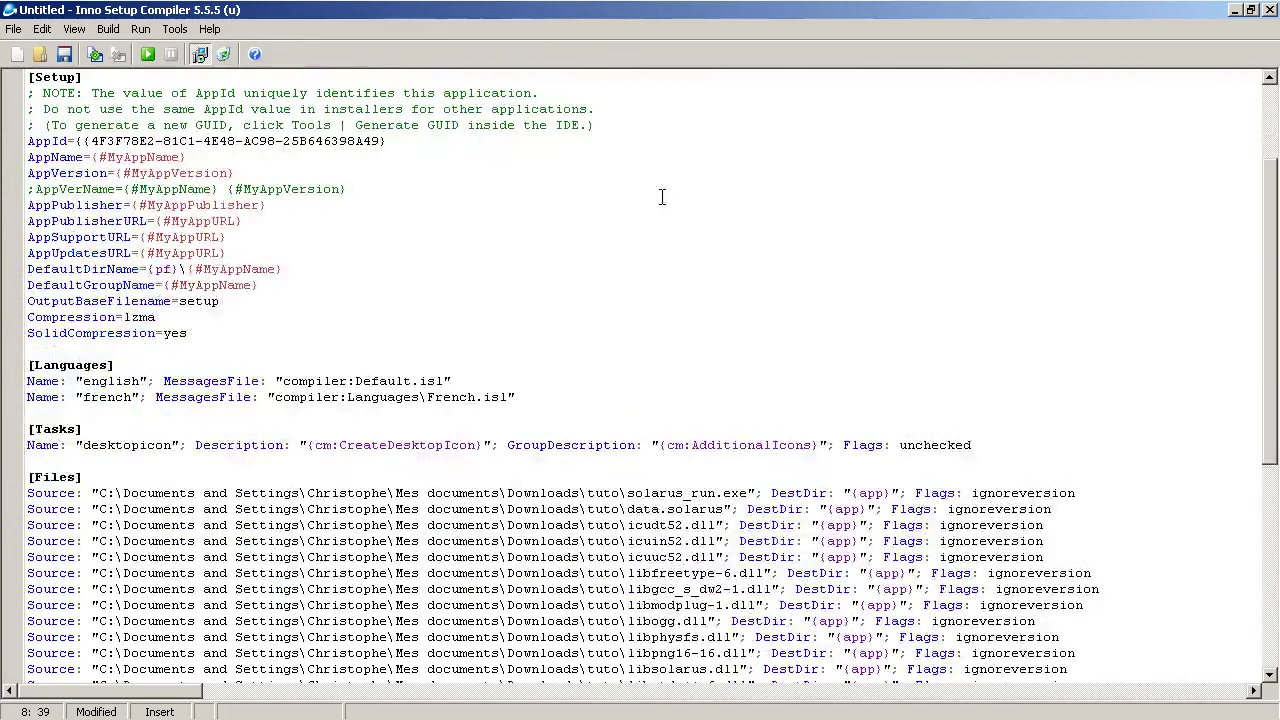
scroll(494, 357, "down", 6)
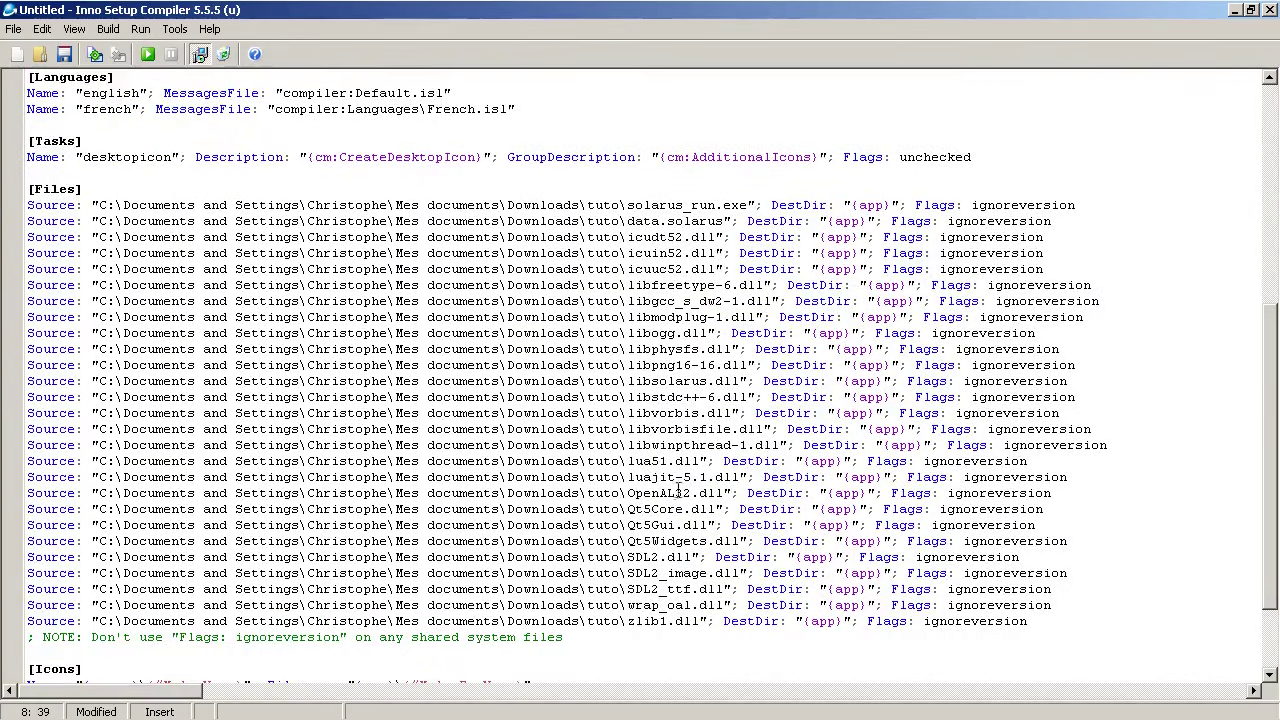
left_click_drag(1104, 621, 28, 189)
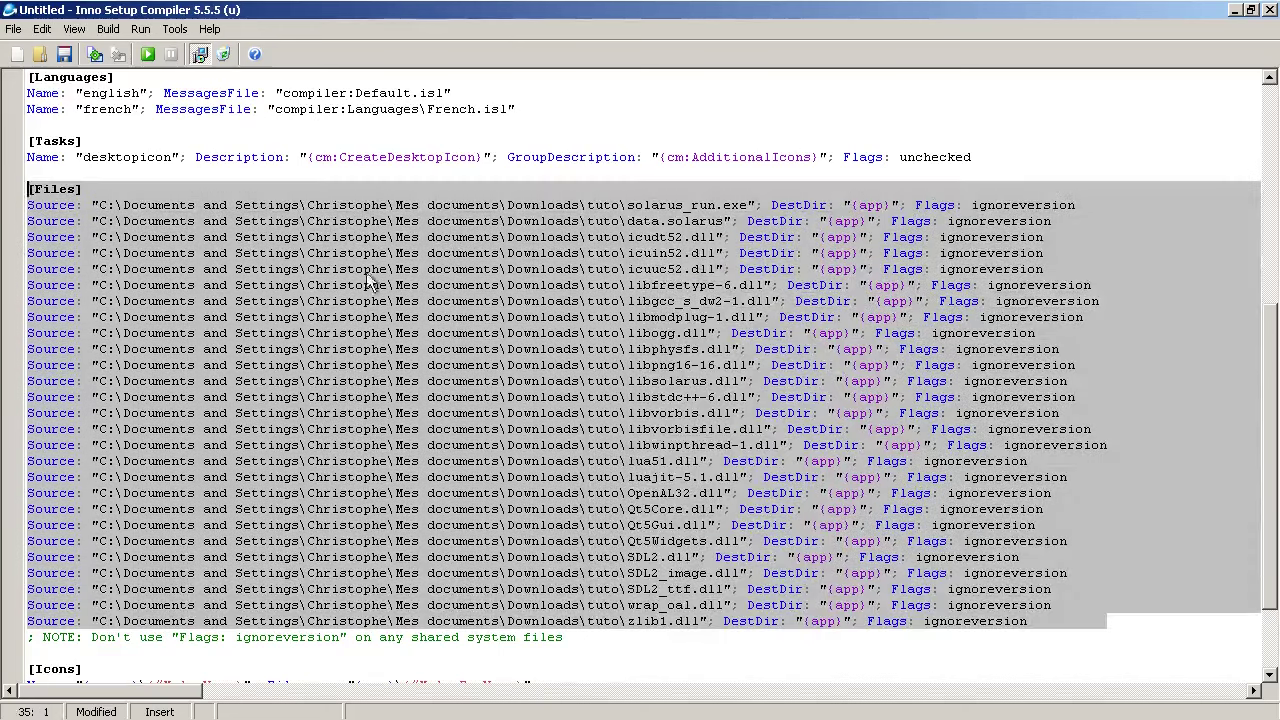
left_click(428, 284)
scroll(510, 410, "down", 3)
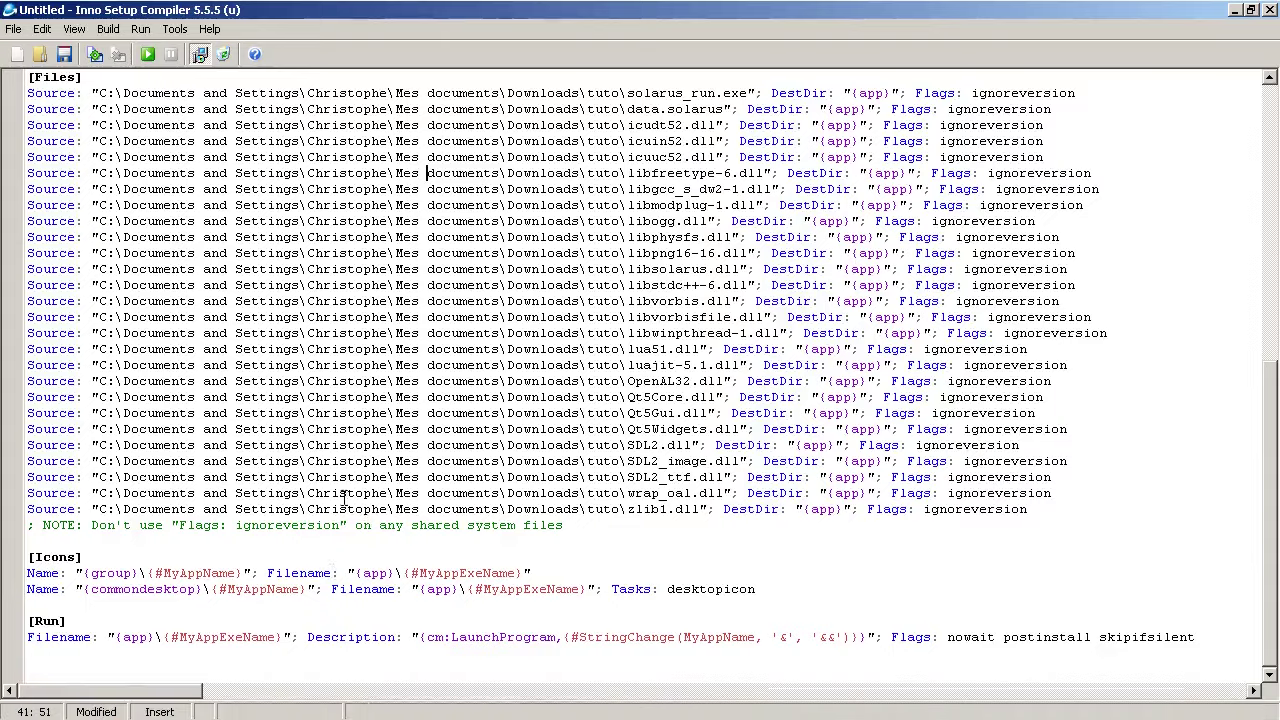
scroll(344, 500, "up", 12)
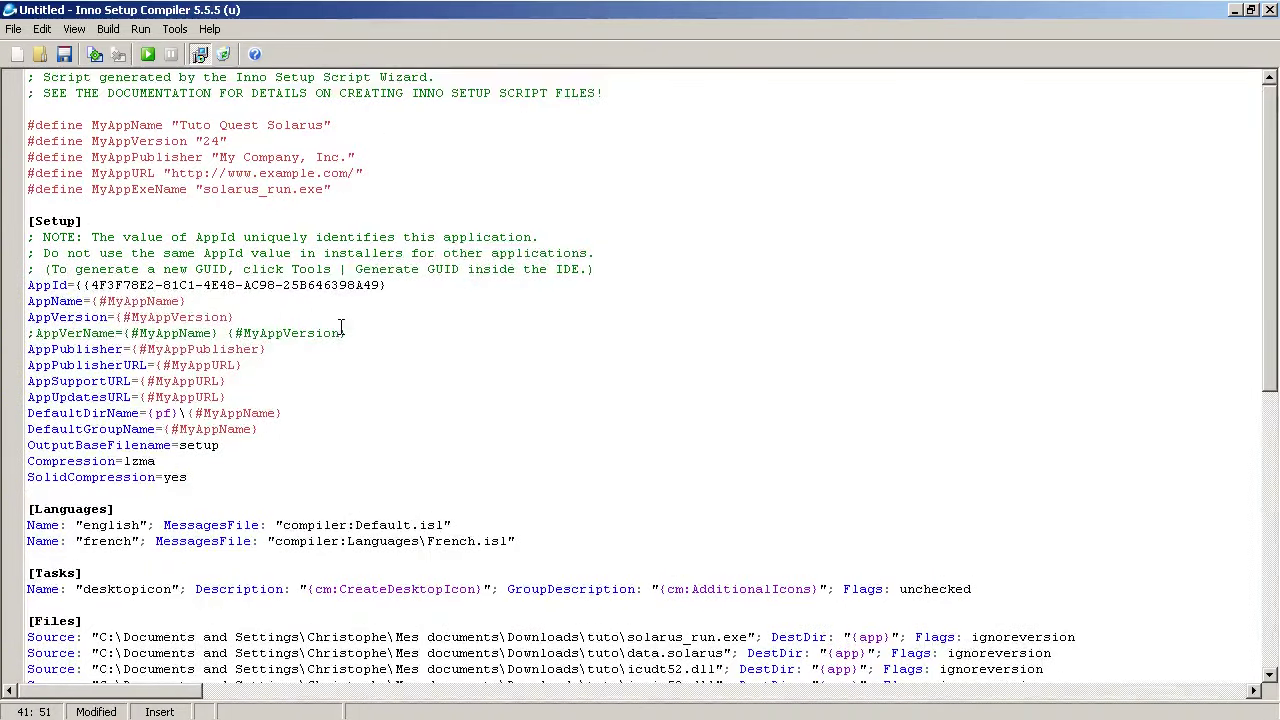
Compile the installer script, saving it first as tuto_quest_installer in the tuto folder.
left_click(140, 29)
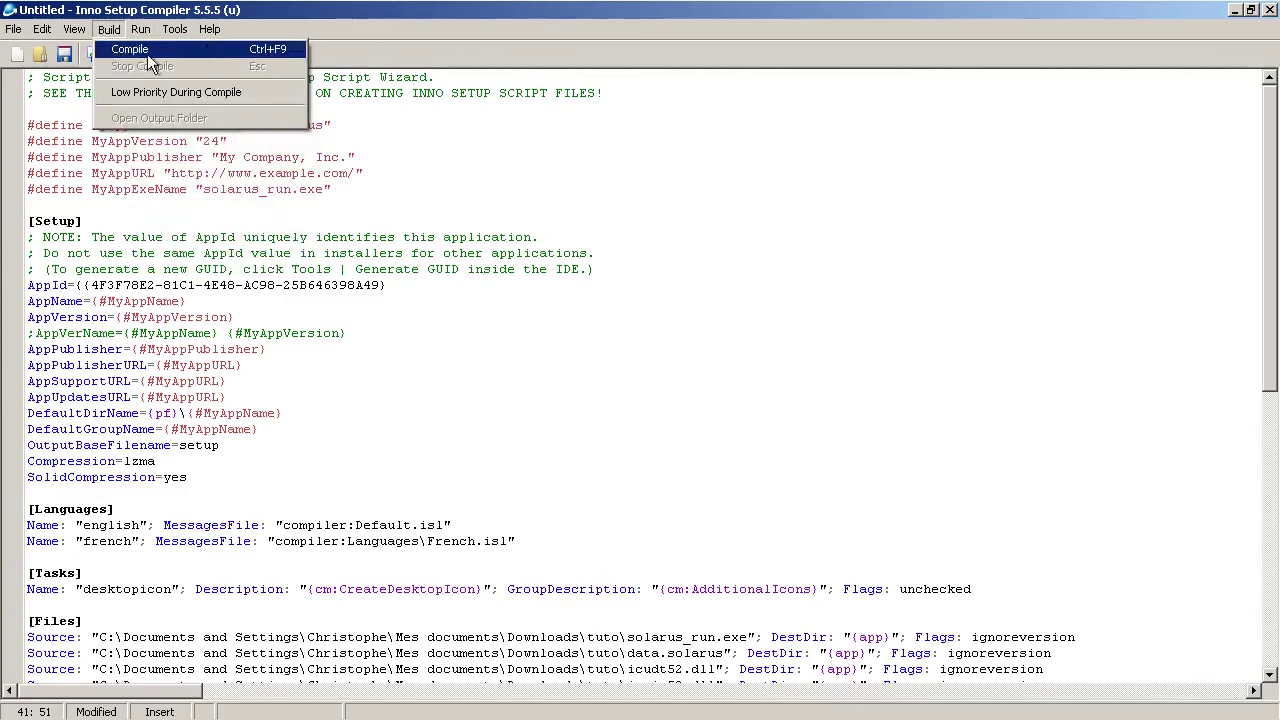
left_click(116, 49)
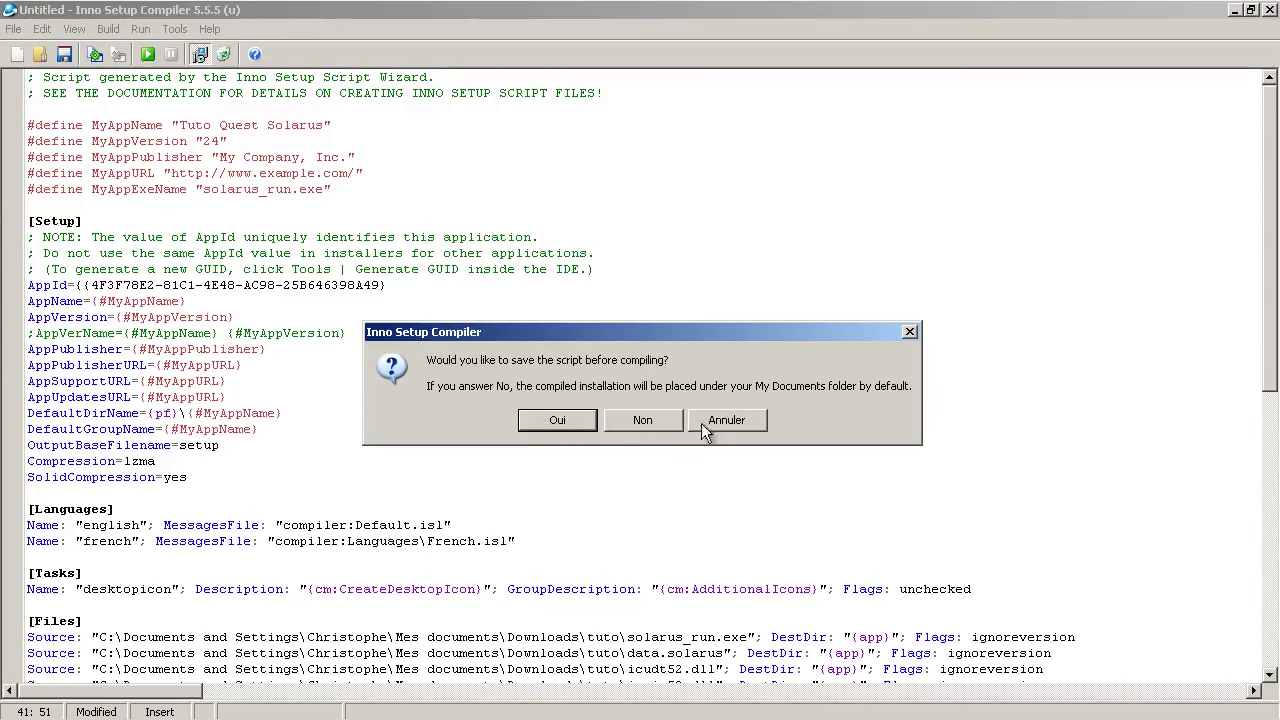
left_click(546, 423)
left_click(445, 253)
left_click(440, 253)
left_click(553, 578)
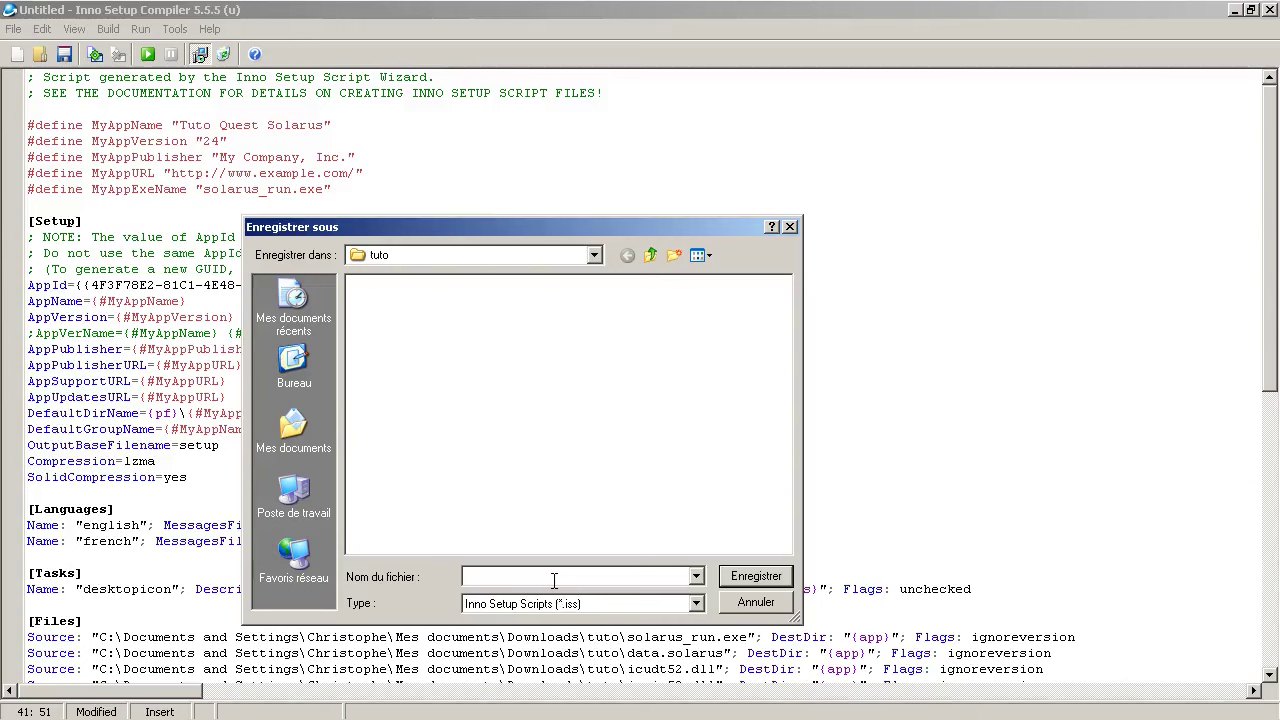
type("tuto_quest_installer")
key("Return")
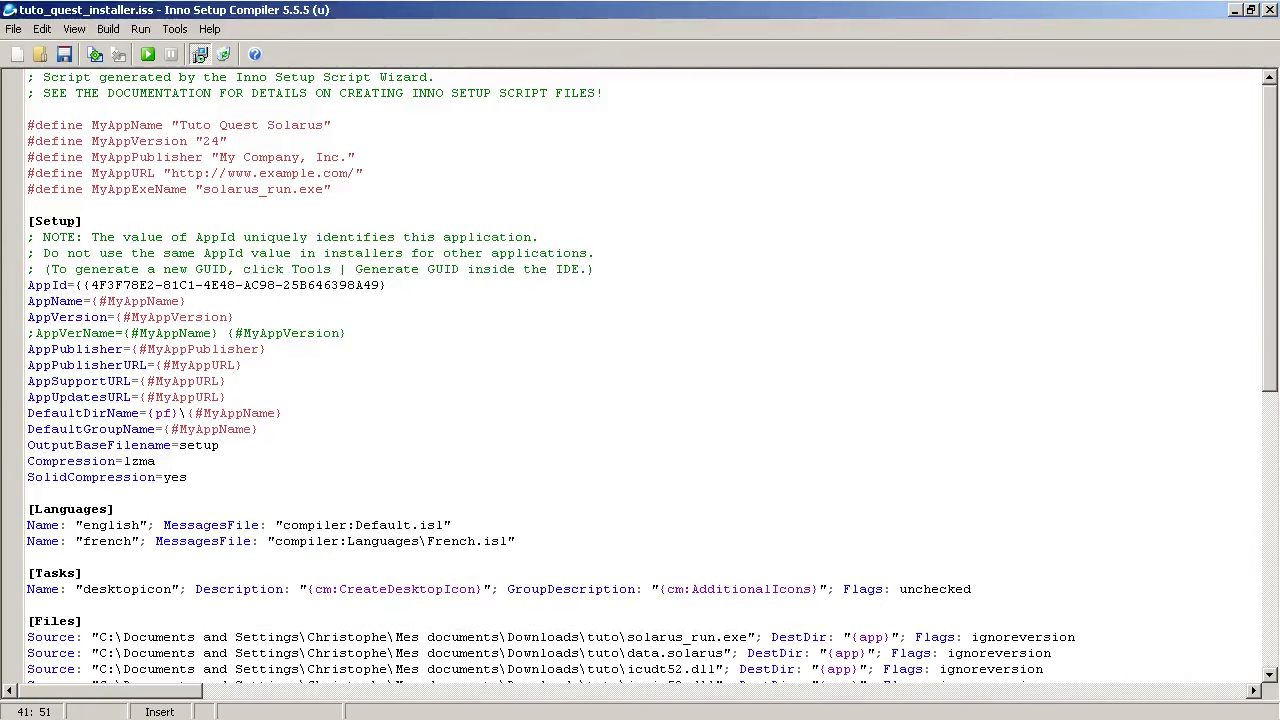
left_click(108, 29)
left_click(211, 46)
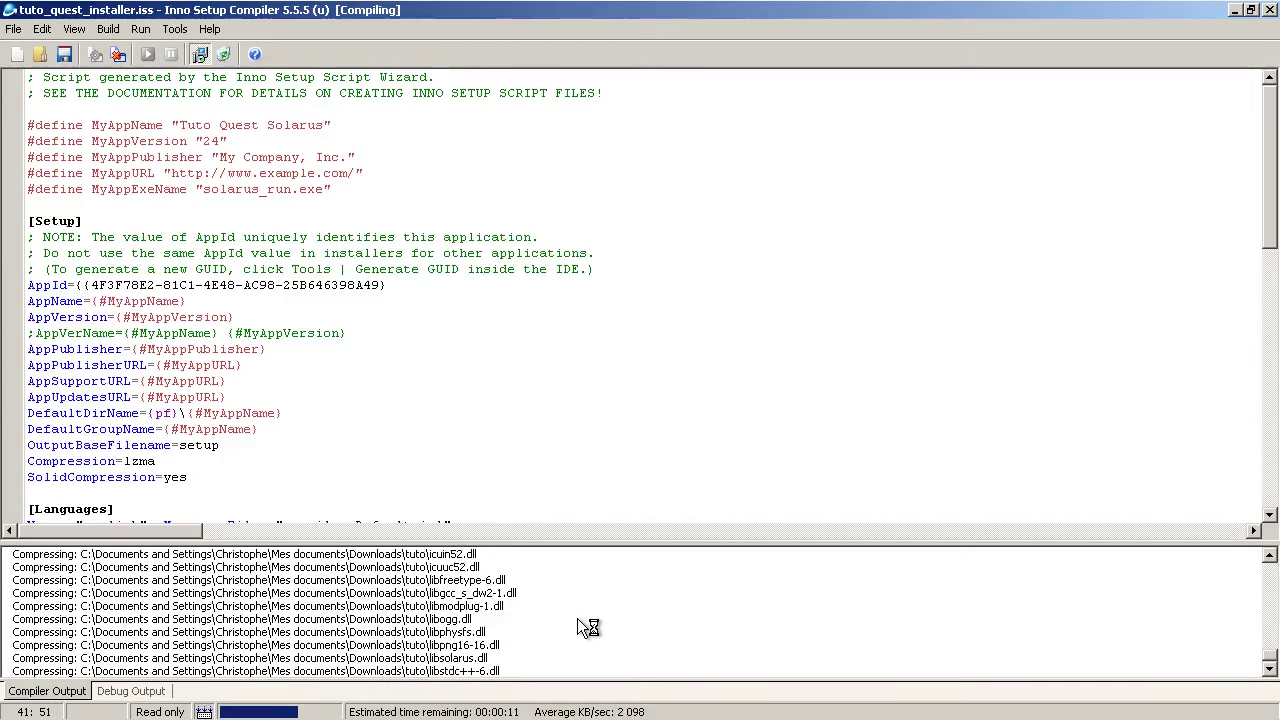
Switch to the file explorer and examine the compiled setup.exe in tuto's Output folder alongside the contents of the tuto folder.
left_click(410, 705)
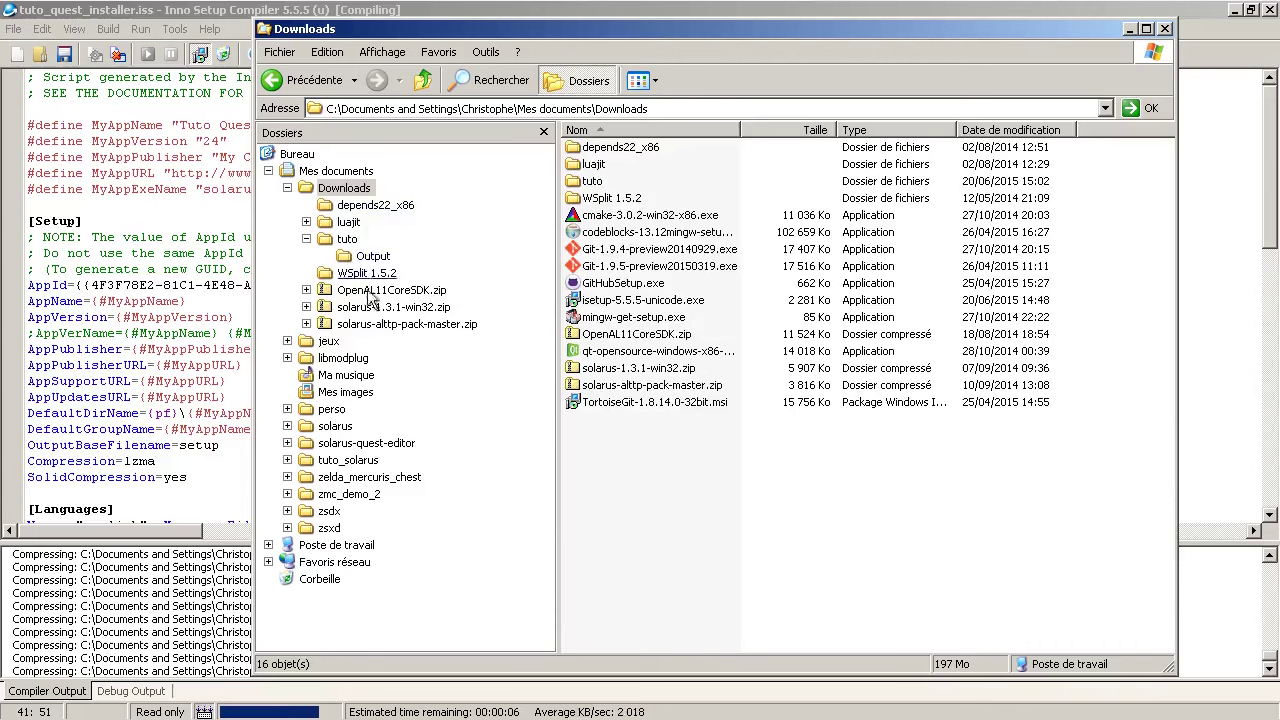
left_click(366, 258)
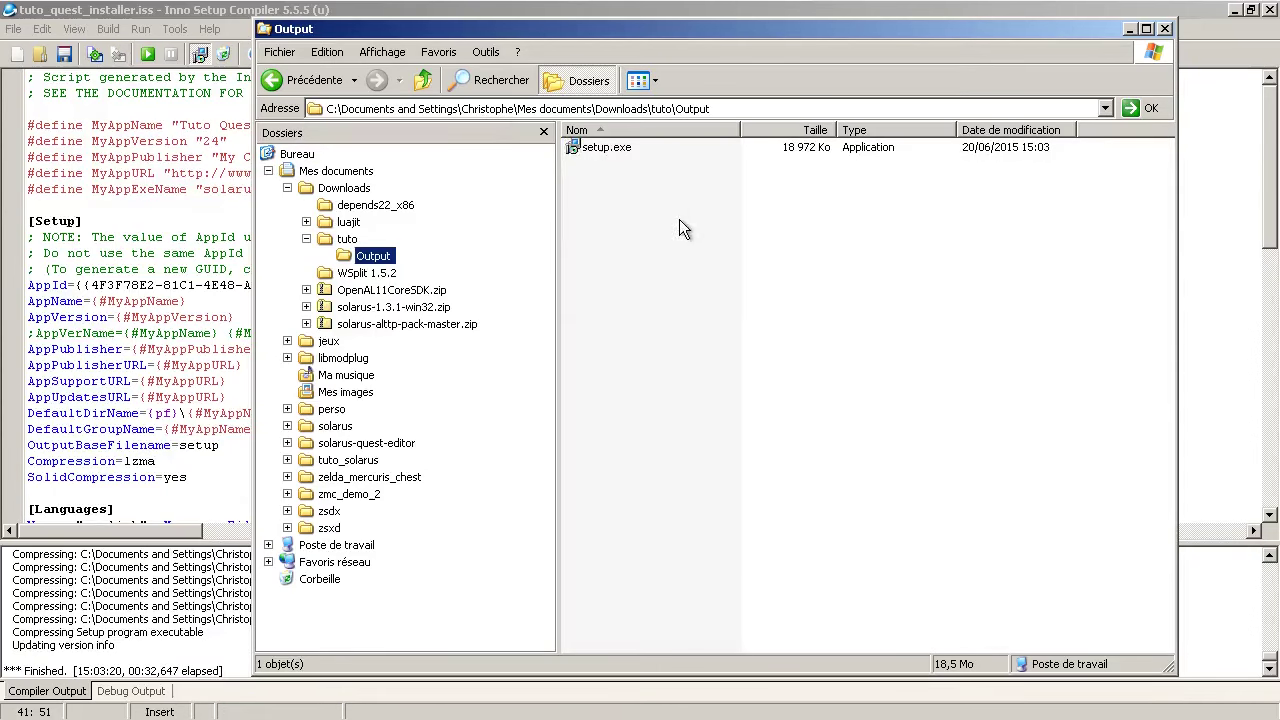
left_click(608, 152)
mouse_move(610, 156)
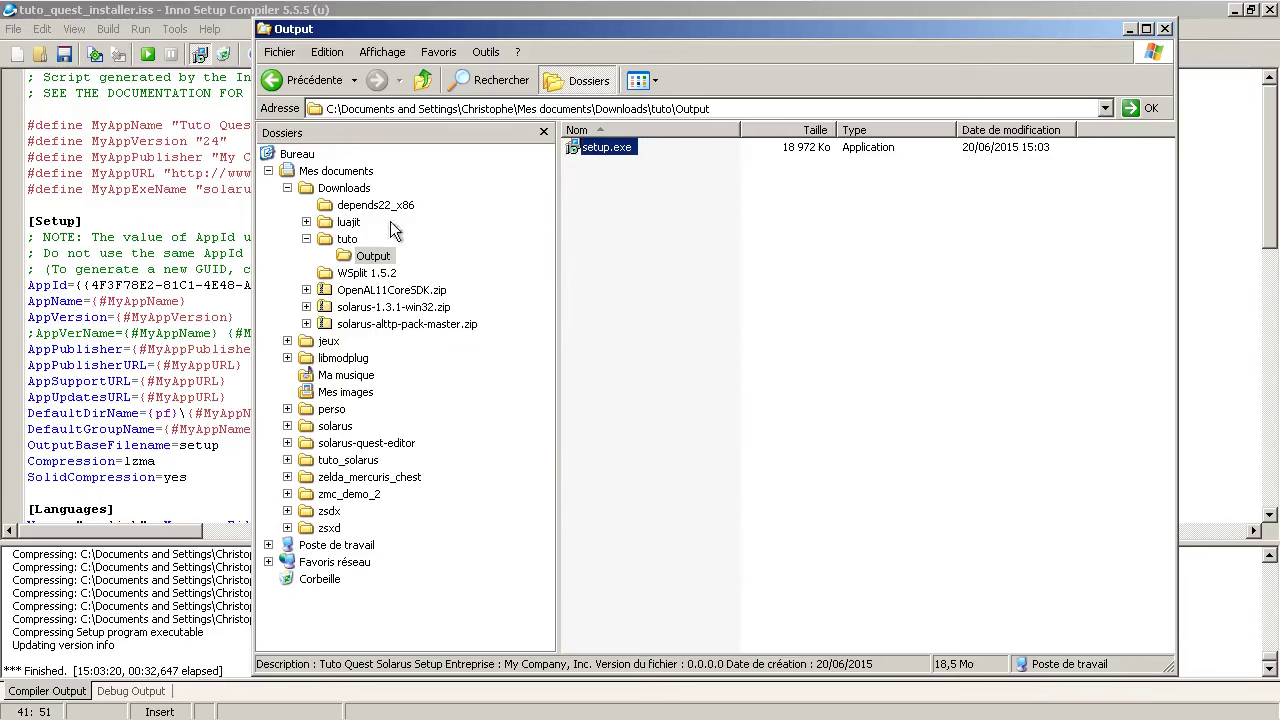
left_click(347, 239)
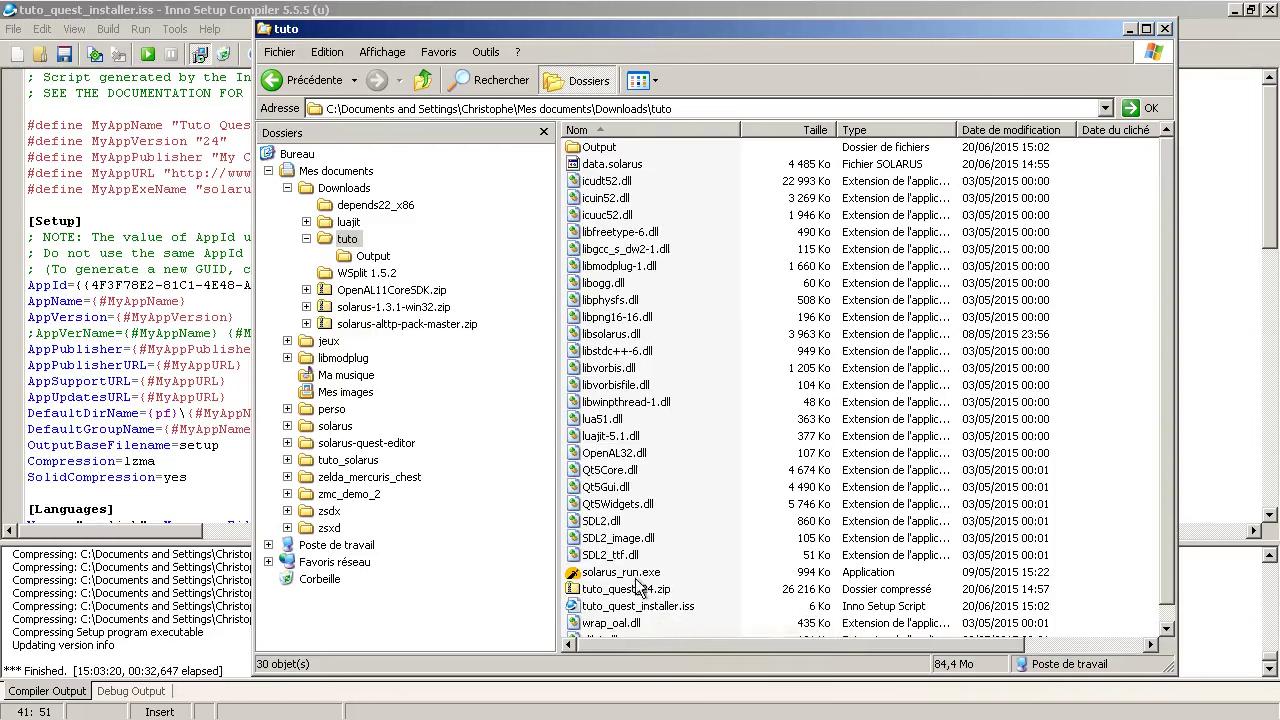
left_click(372, 256)
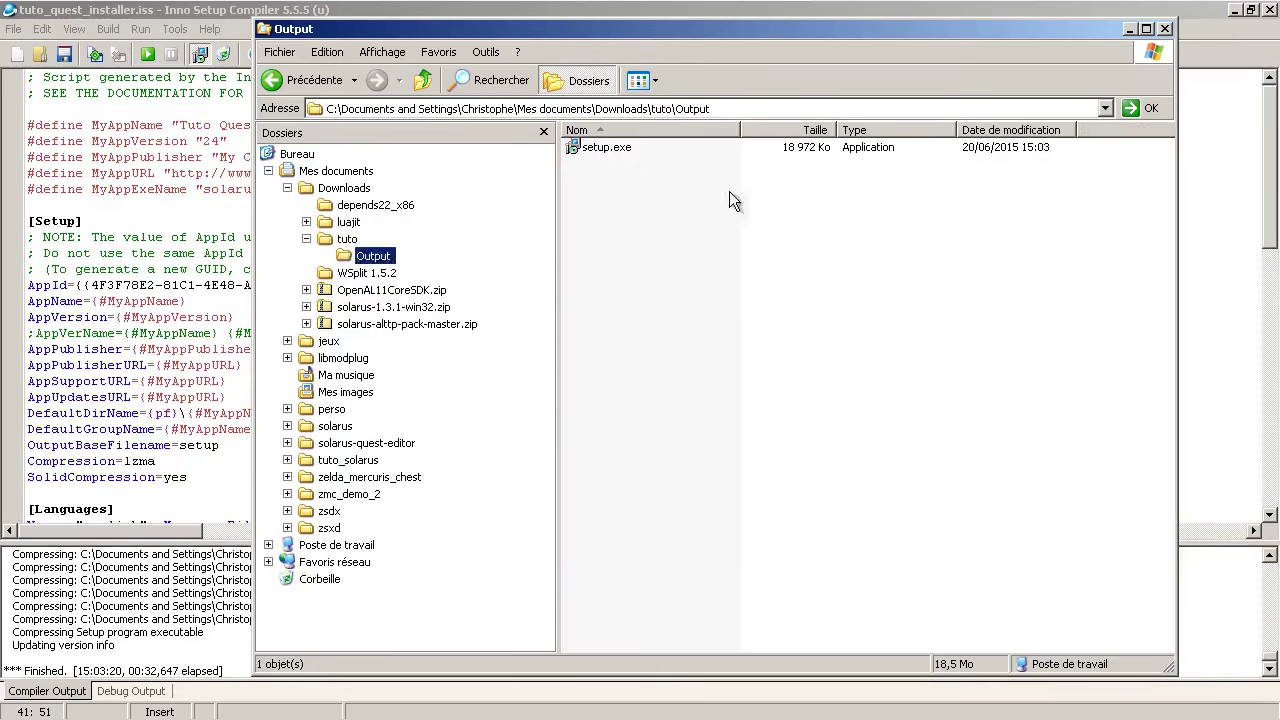
Run setup.exe from the Output folder and choose Français as the installation language.
double_click(592, 148)
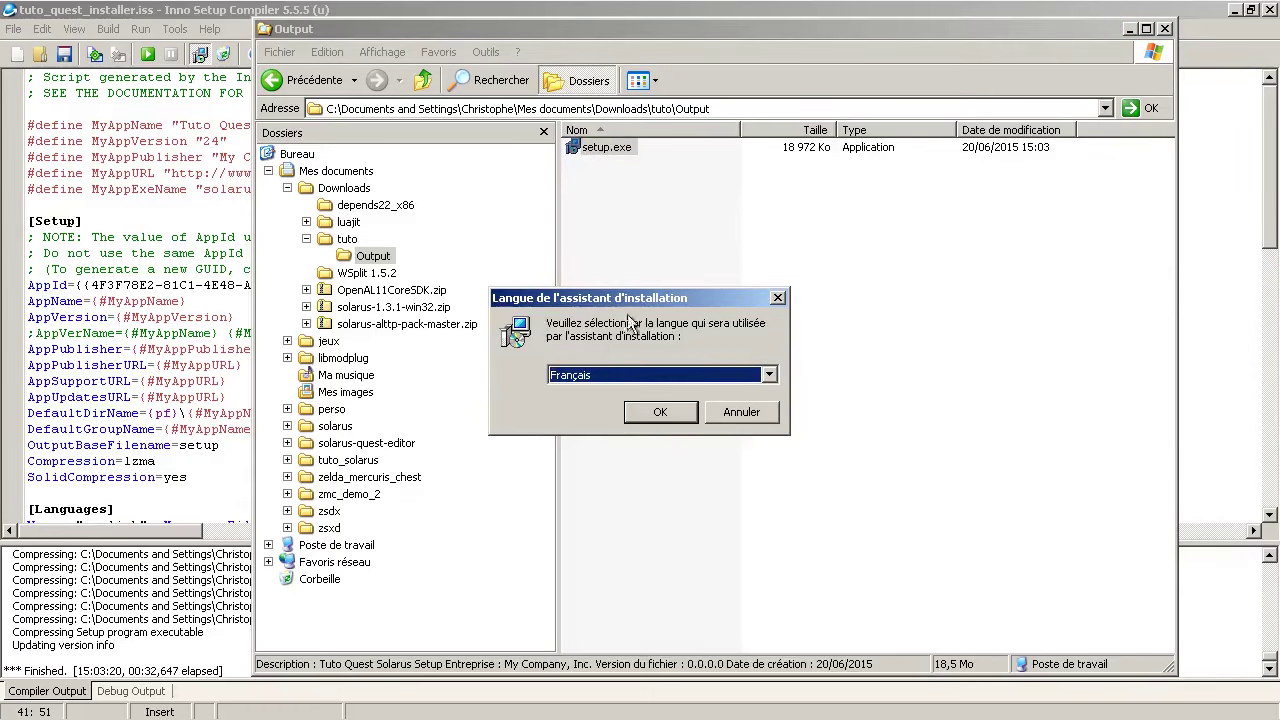
left_click(620, 374)
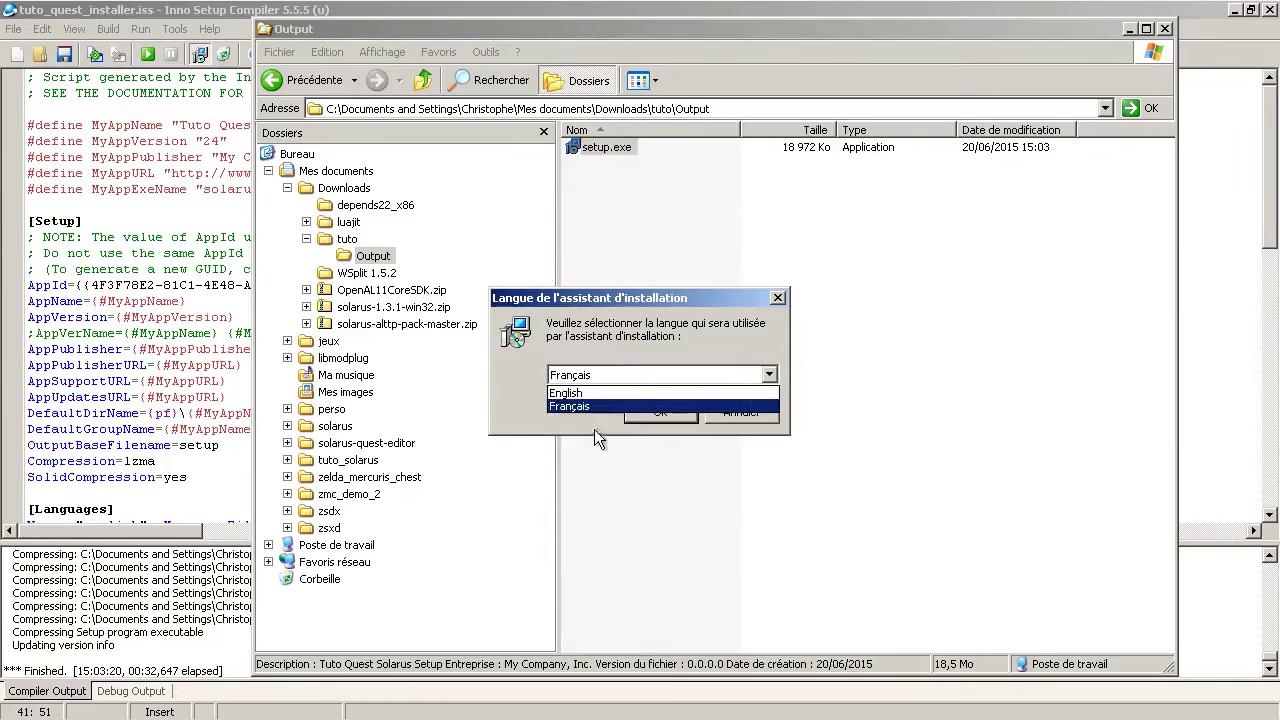
left_click(606, 405)
left_click(657, 414)
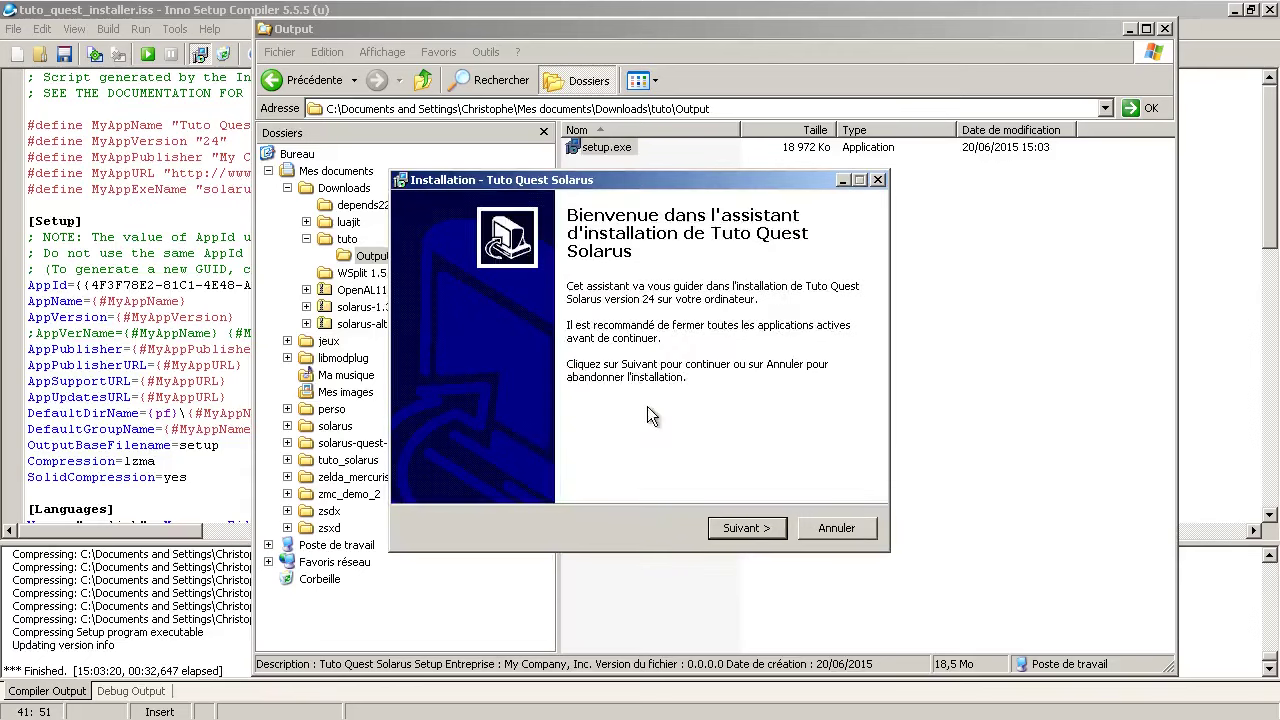
Install Tuto Quest Solarus with the default folders and no desktop icon, launch it on finishing, and close the game window.
left_click(736, 532)
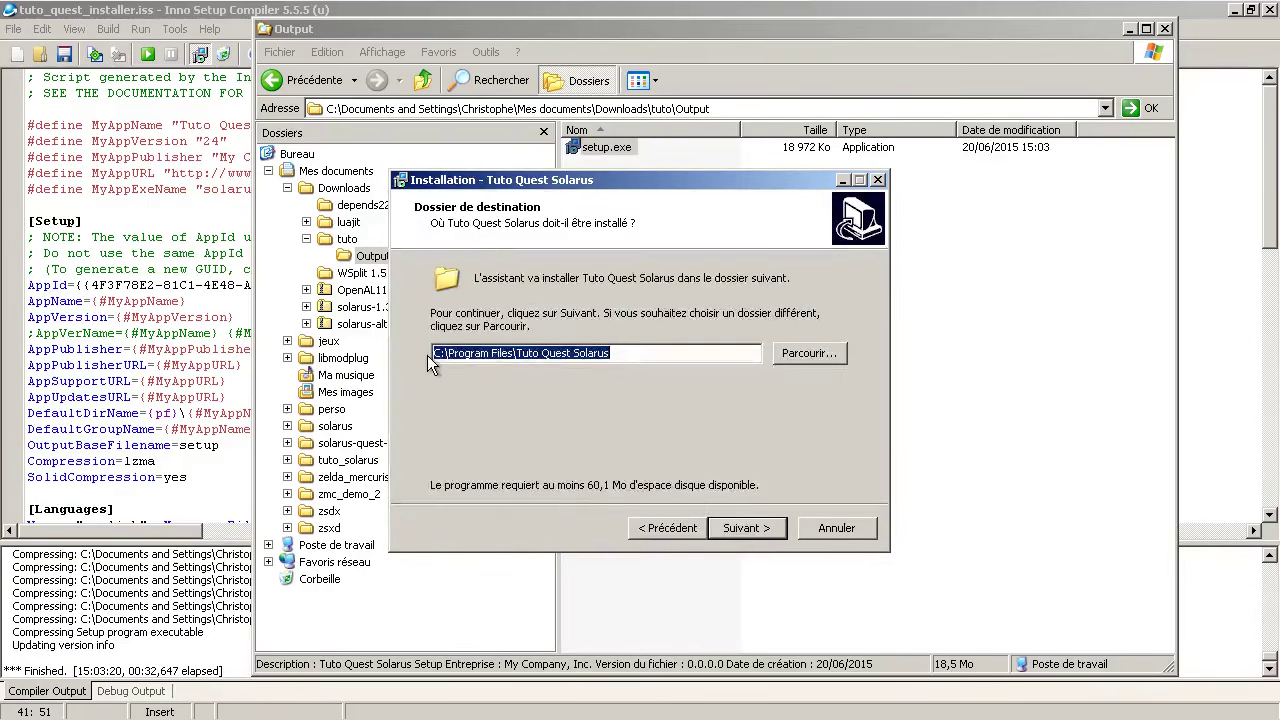
left_click(761, 527)
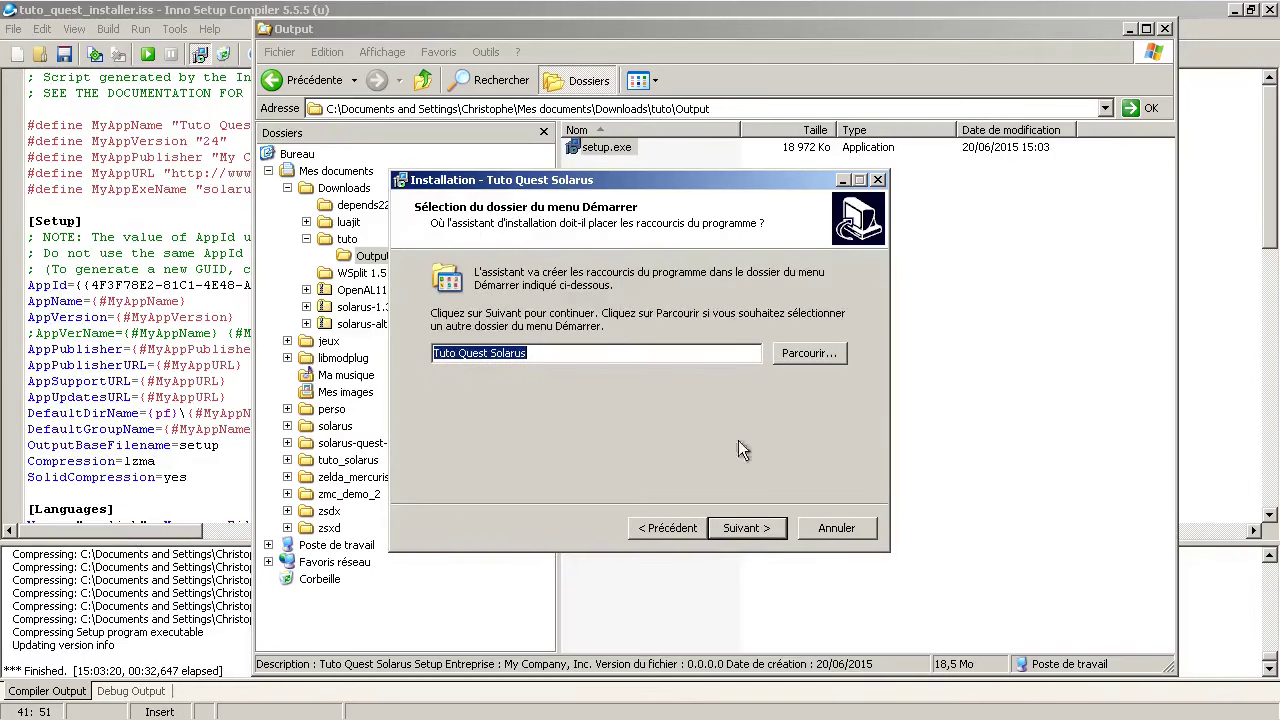
left_click(749, 529)
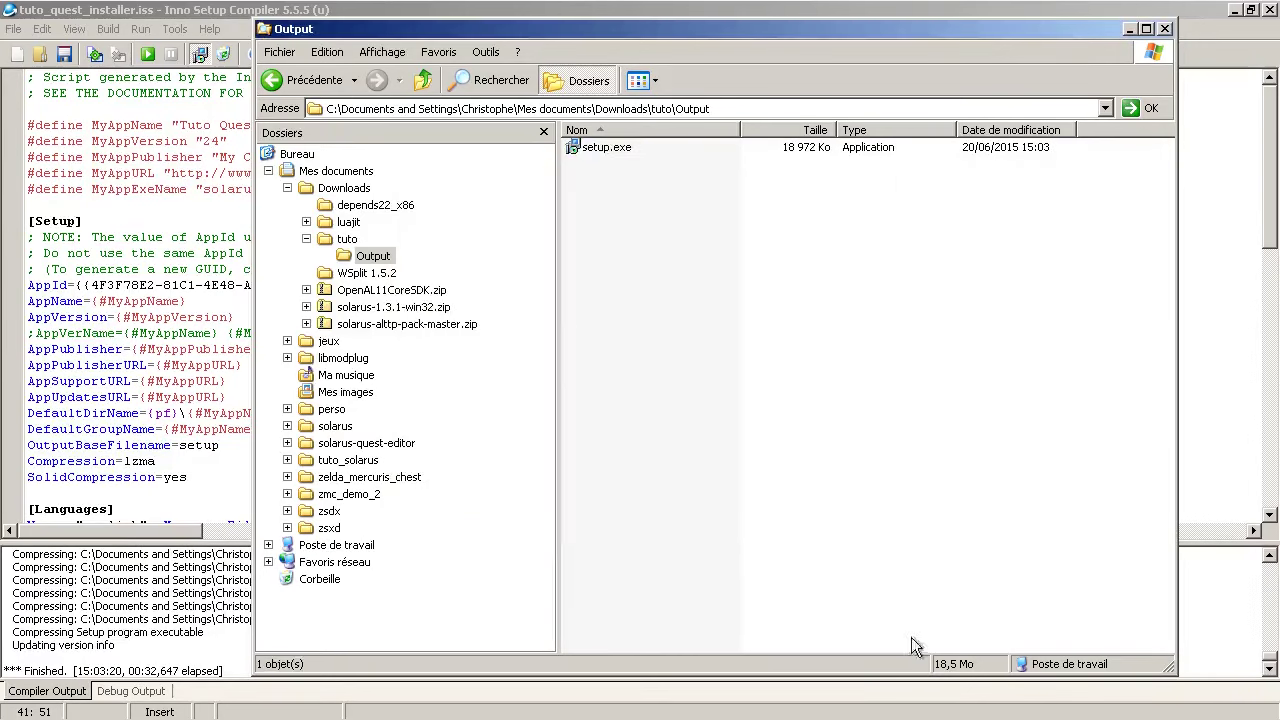
left_click(1165, 705)
left_click(737, 529)
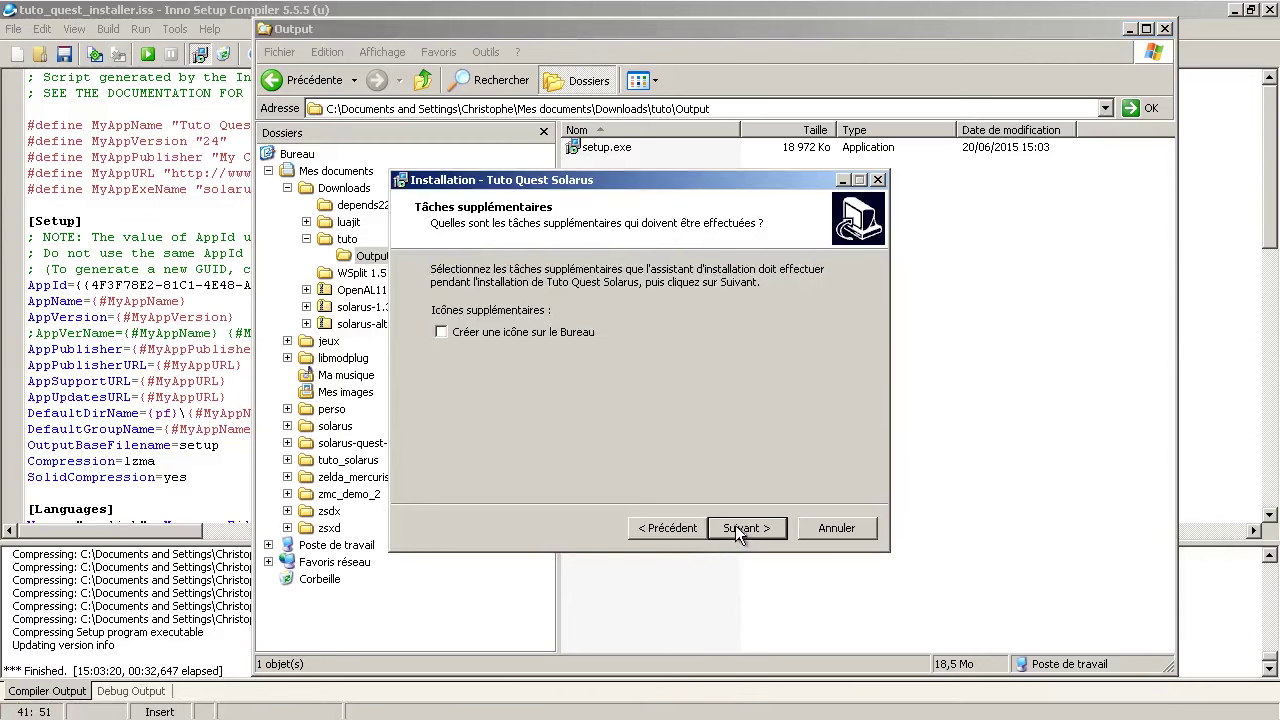
left_click(739, 533)
left_click(750, 530)
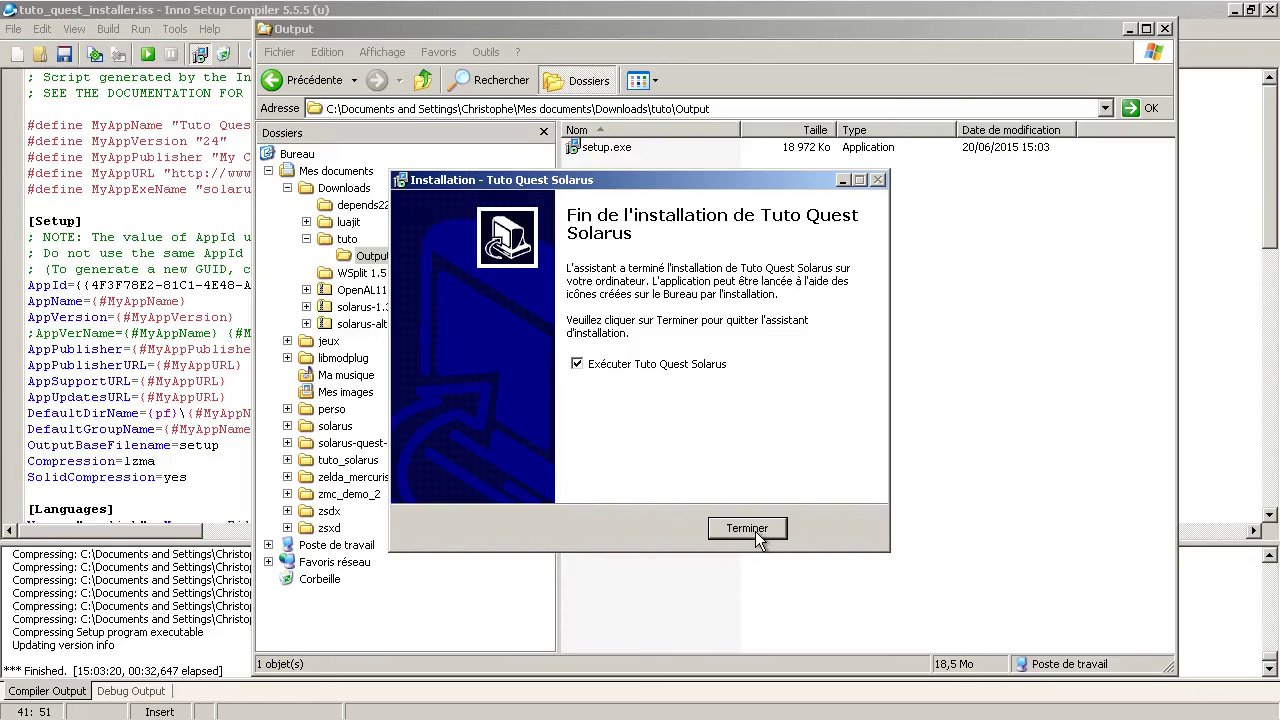
left_click(750, 530)
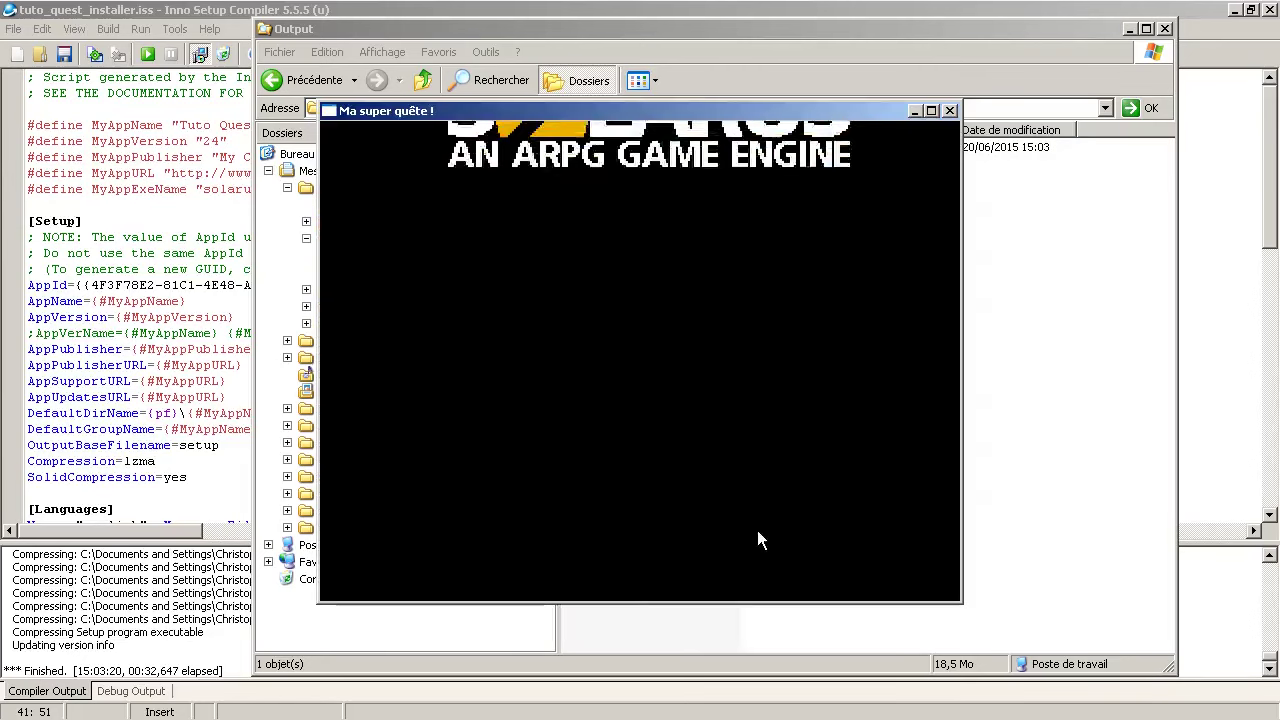
left_click(949, 110)
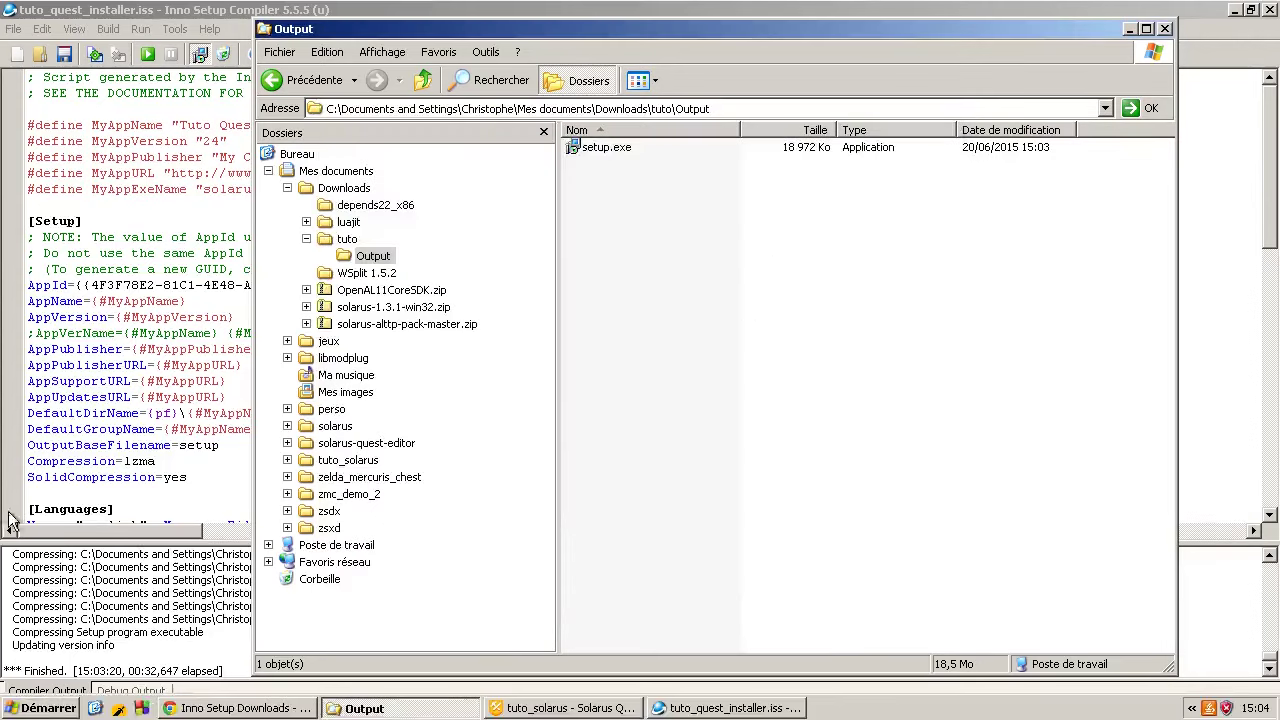
Open the list of installed programs in the Windows Control Panel.
left_click(40, 707)
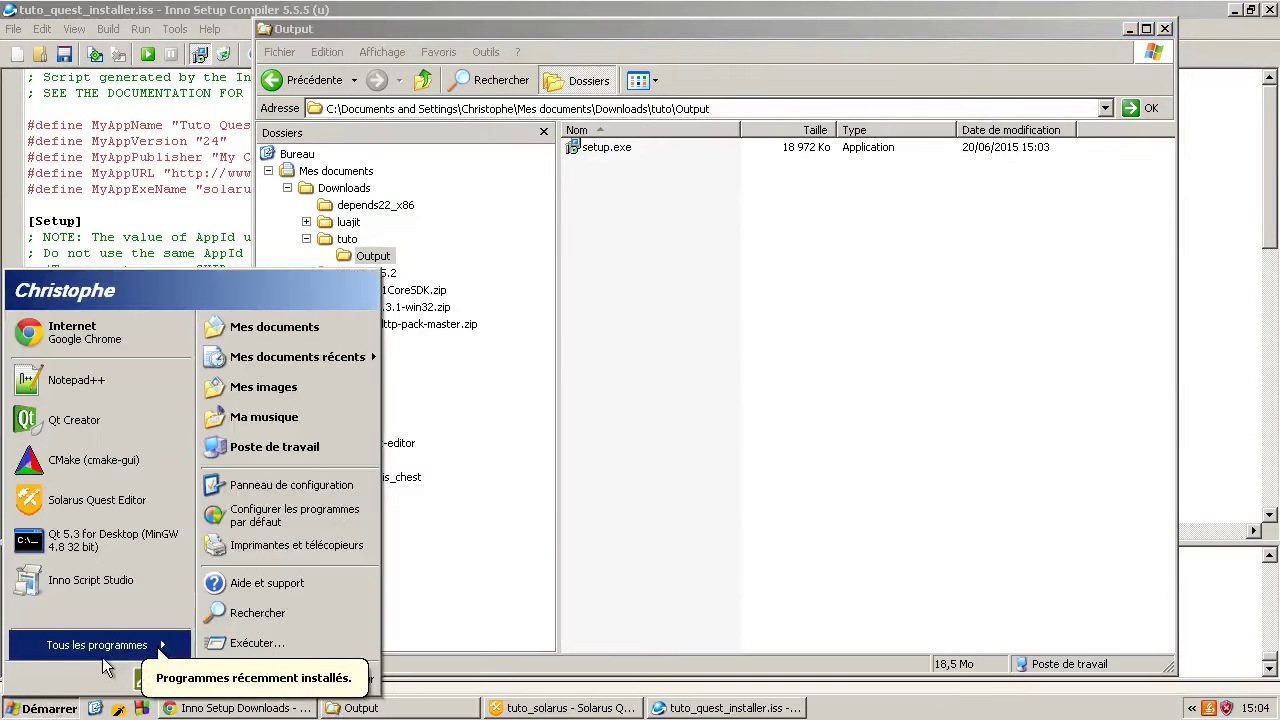
mouse_move(105, 655)
mouse_move(362, 712)
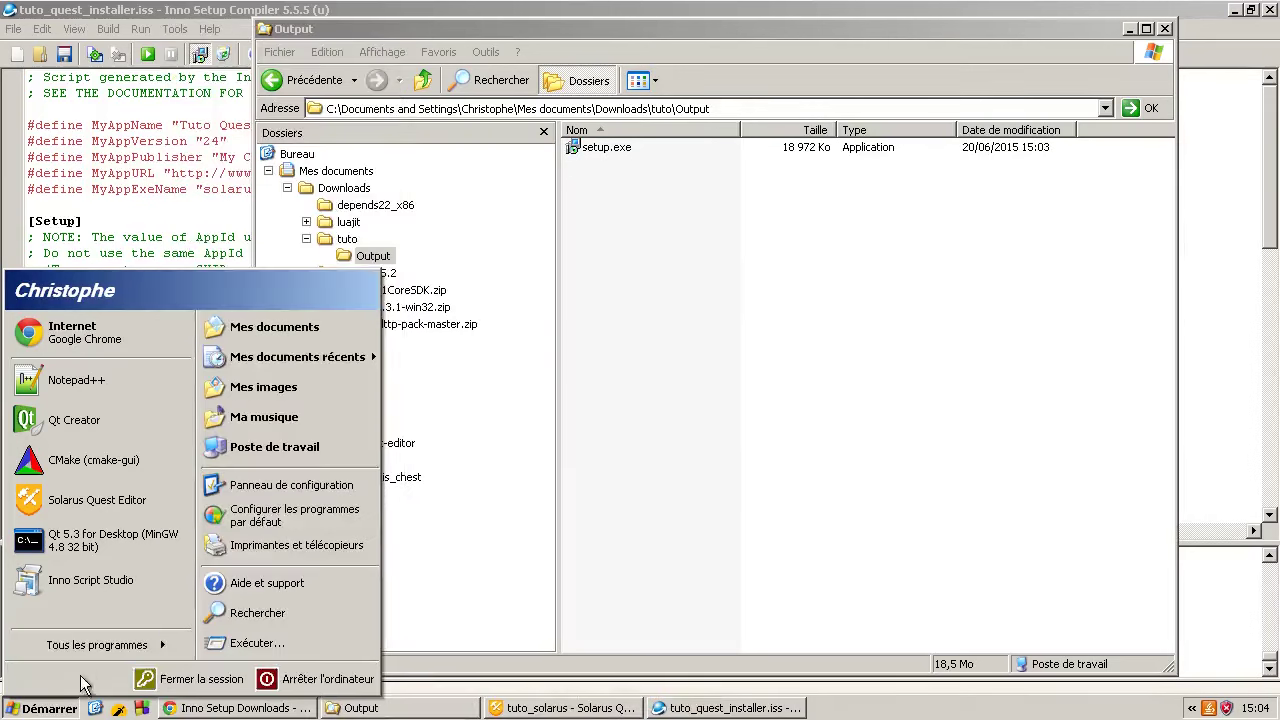
left_click(337, 486)
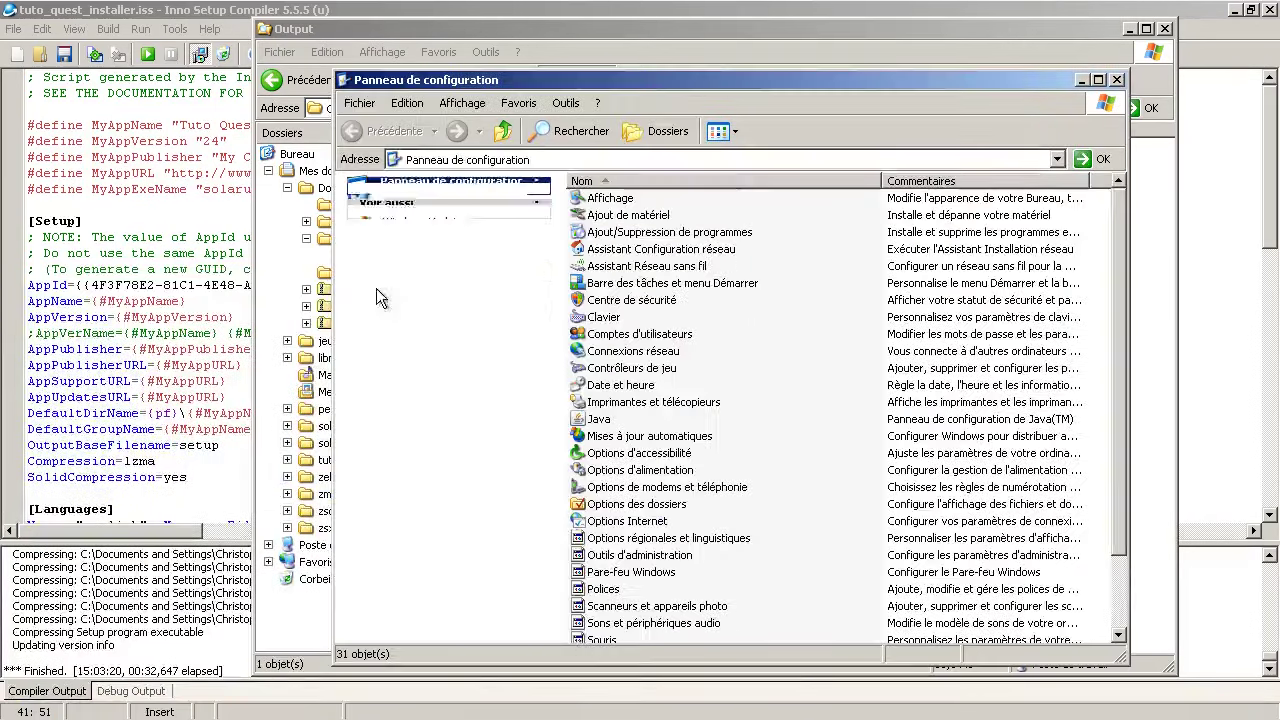
double_click(645, 232)
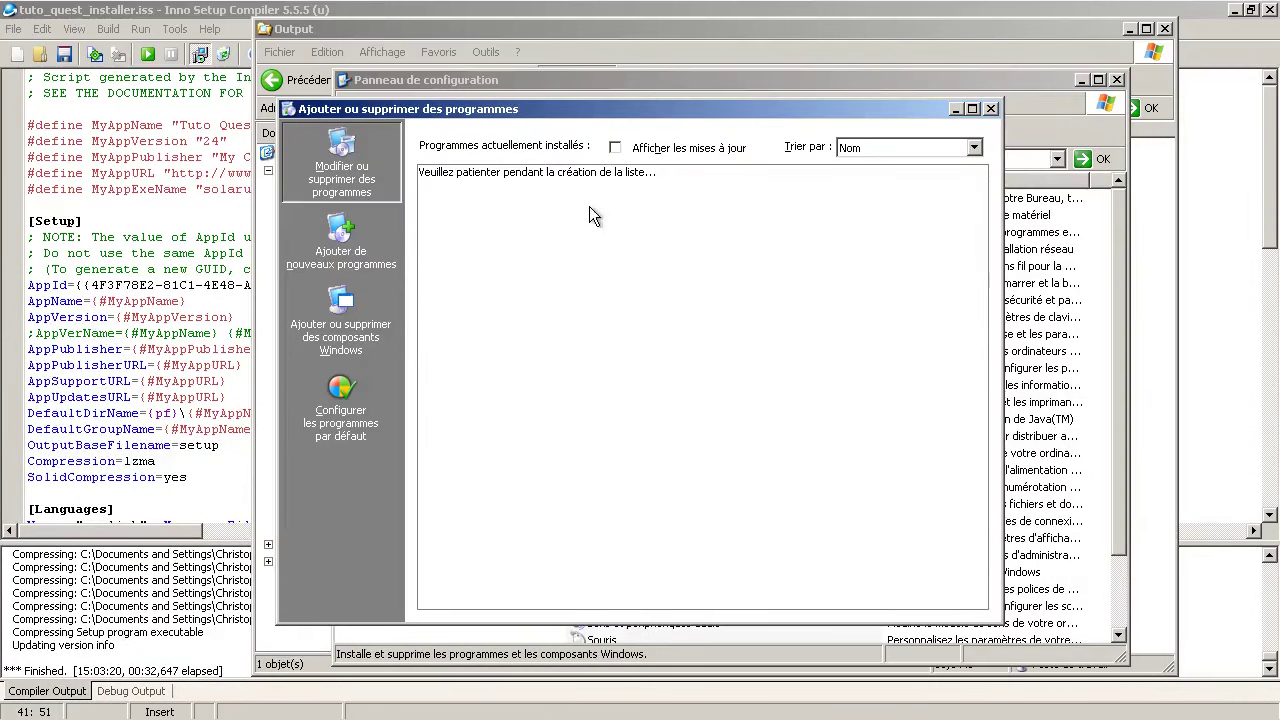
Uninstall Tuto Quest Solarus version 24 with all its components and dismiss the completion message.
scroll(593, 490, "down", 4)
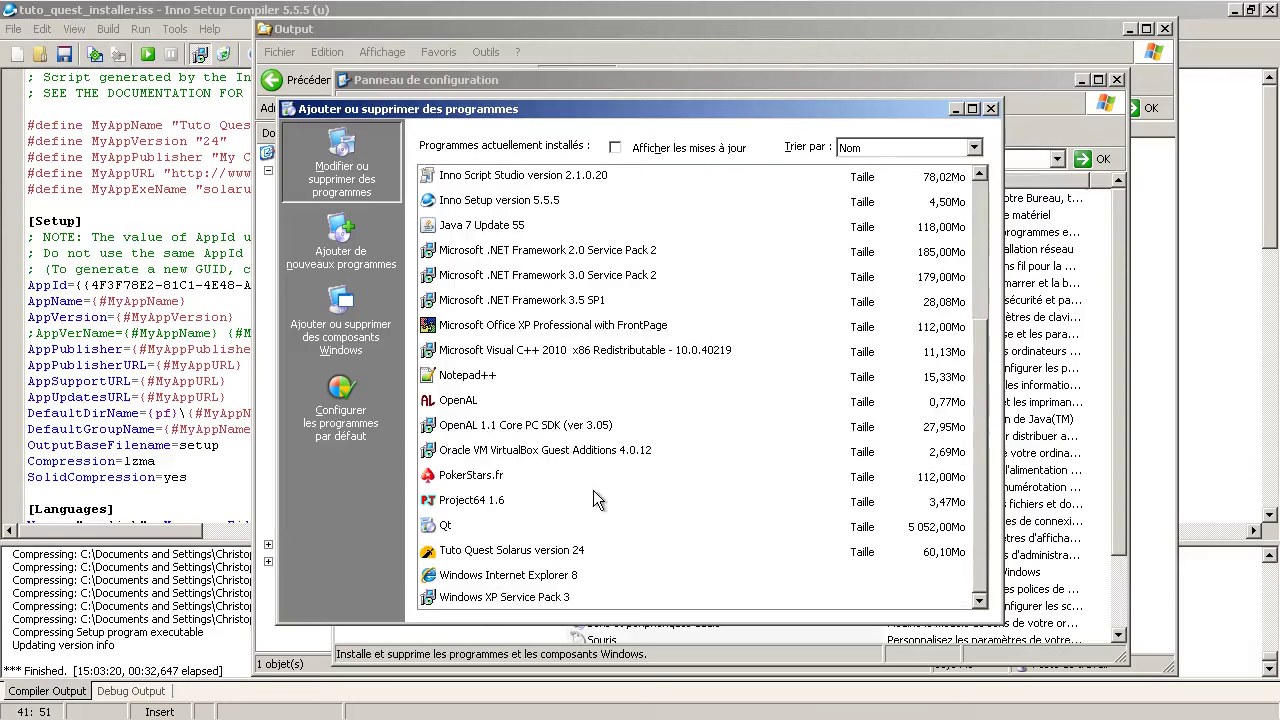
left_click(573, 557)
left_click(936, 549)
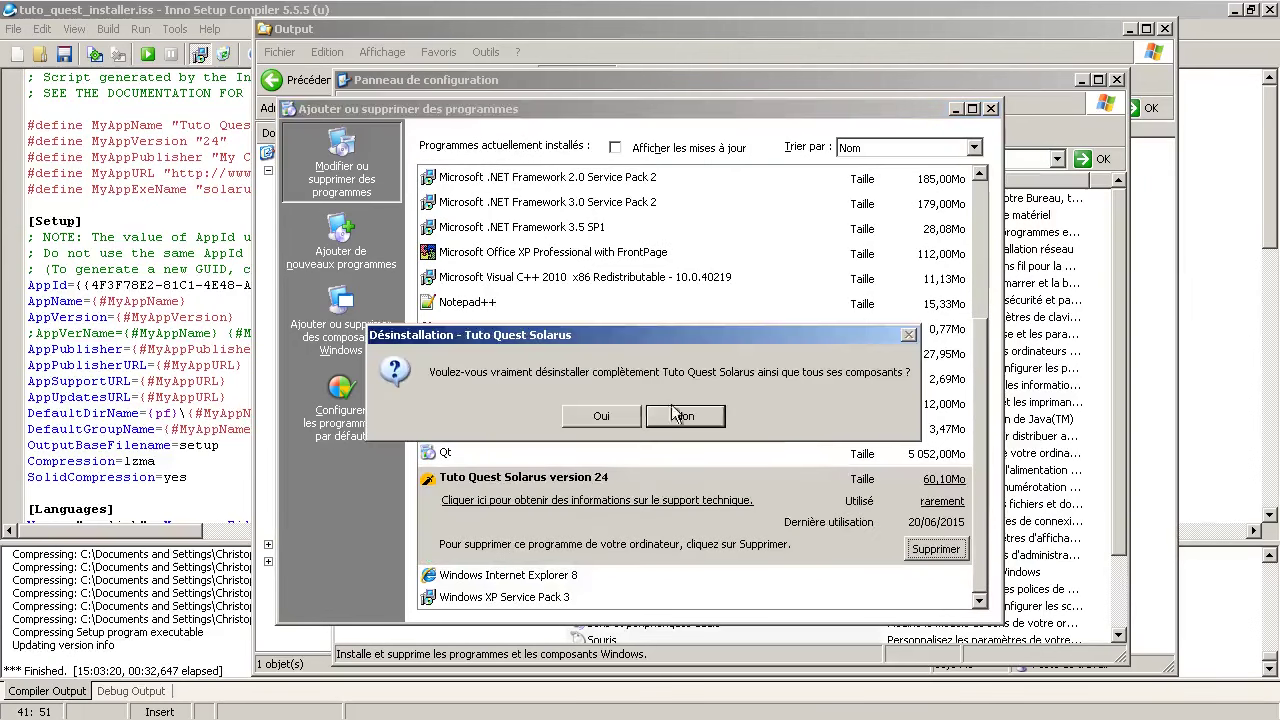
left_click(605, 413)
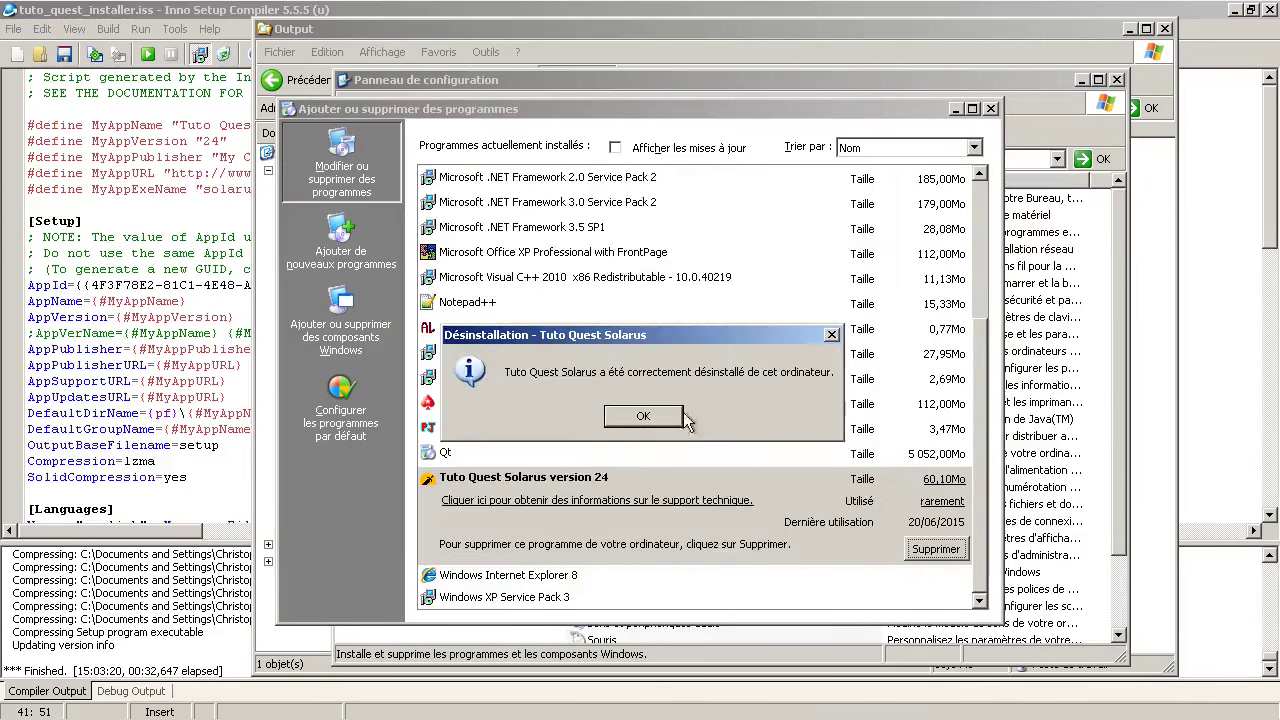
left_click(648, 416)
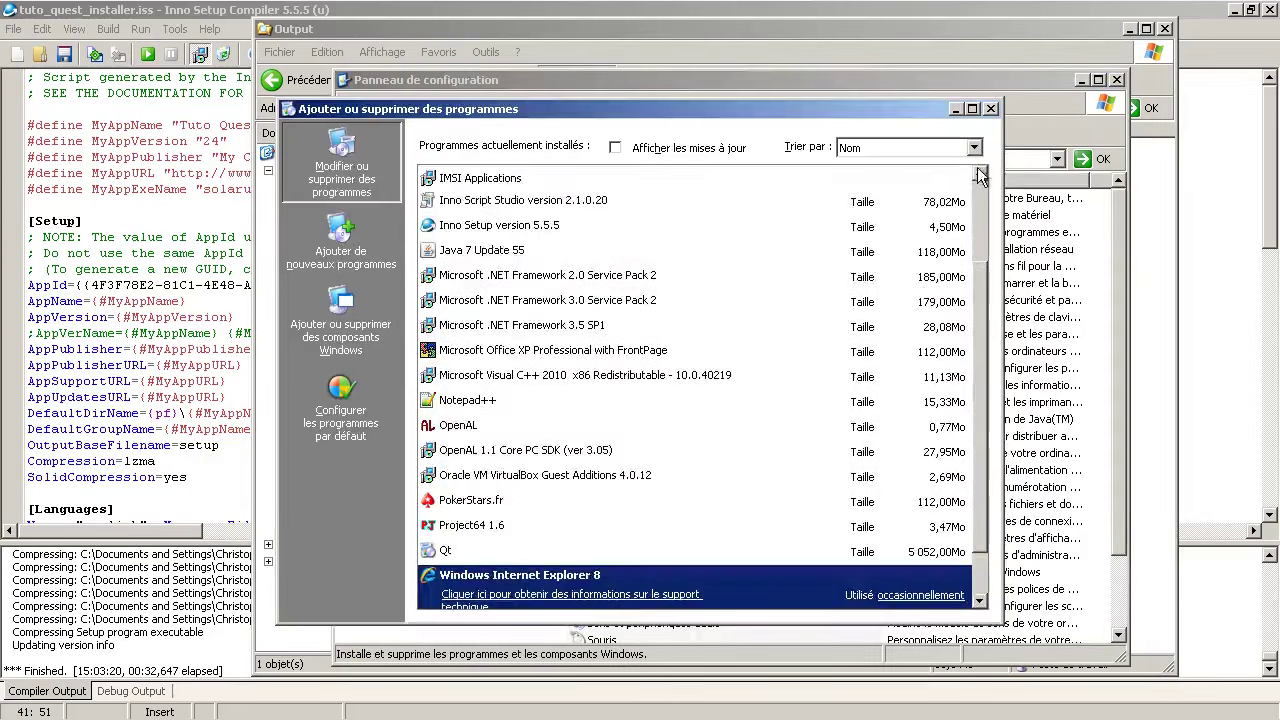
Check the list of all programs for leftovers of the uninstalled game and close the Control Panel windows.
left_click(990, 108)
left_click(40, 710)
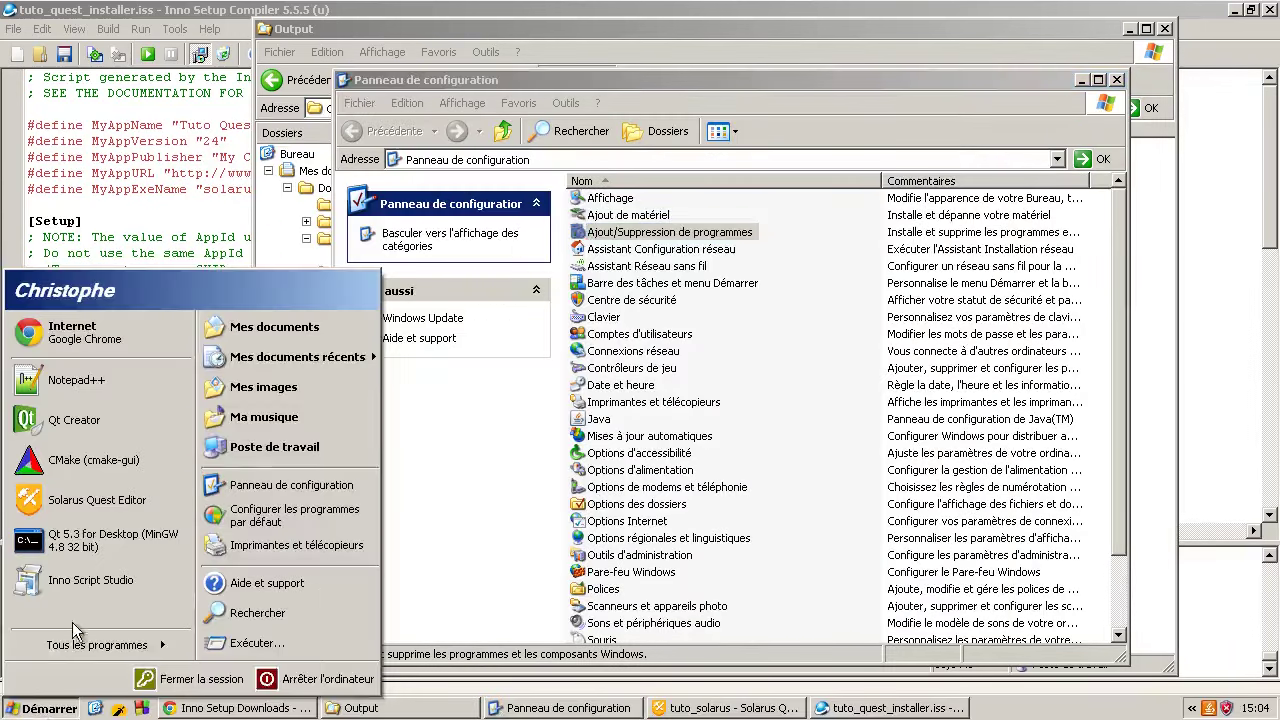
mouse_move(95, 644)
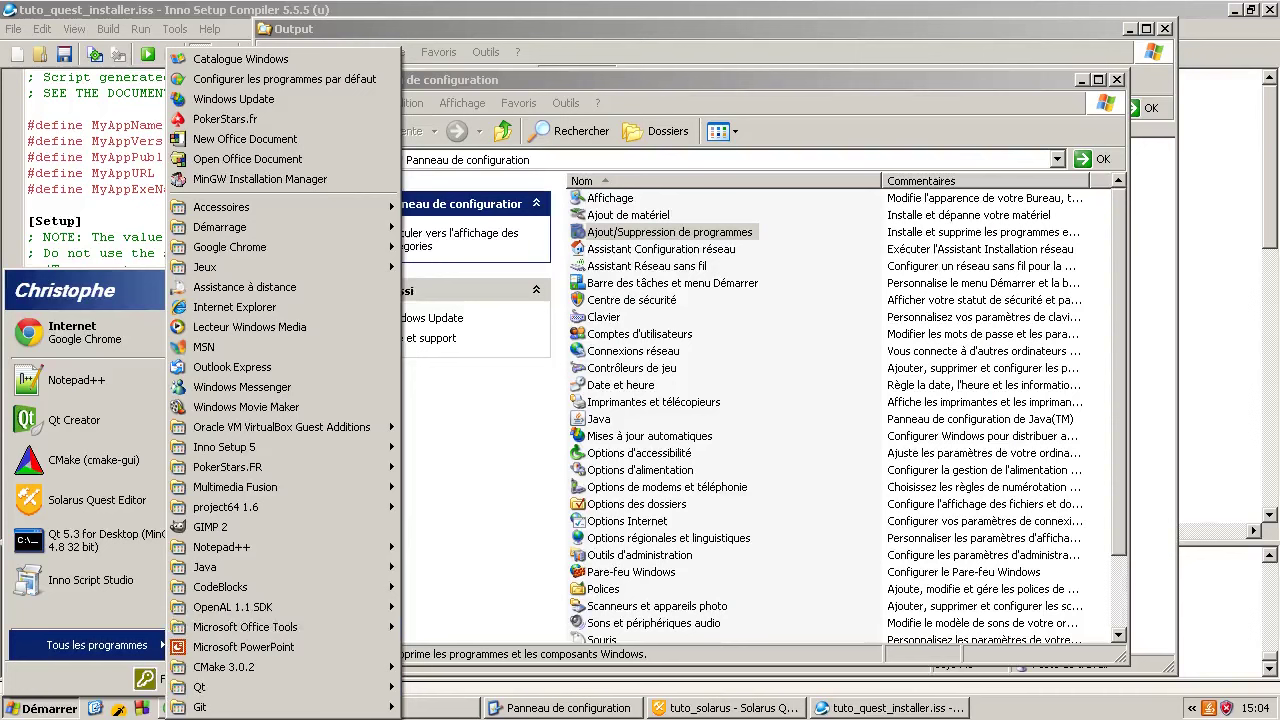
left_click(700, 400)
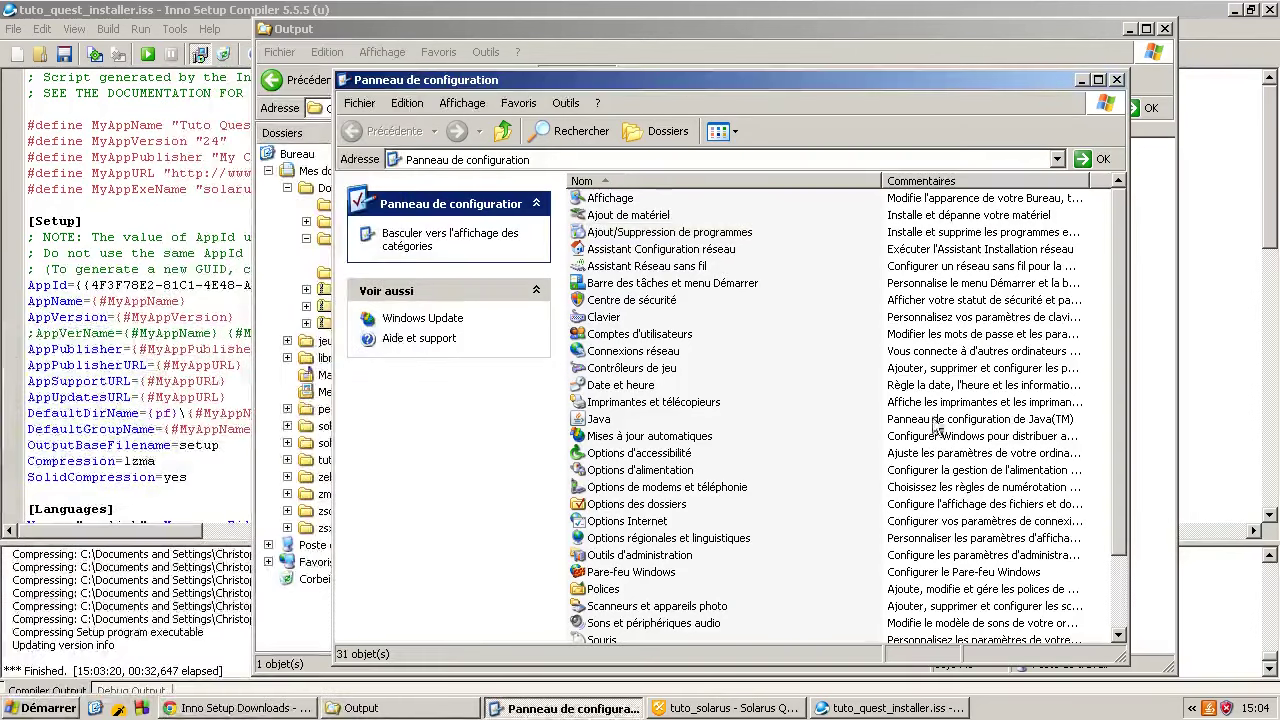
left_click(1116, 80)
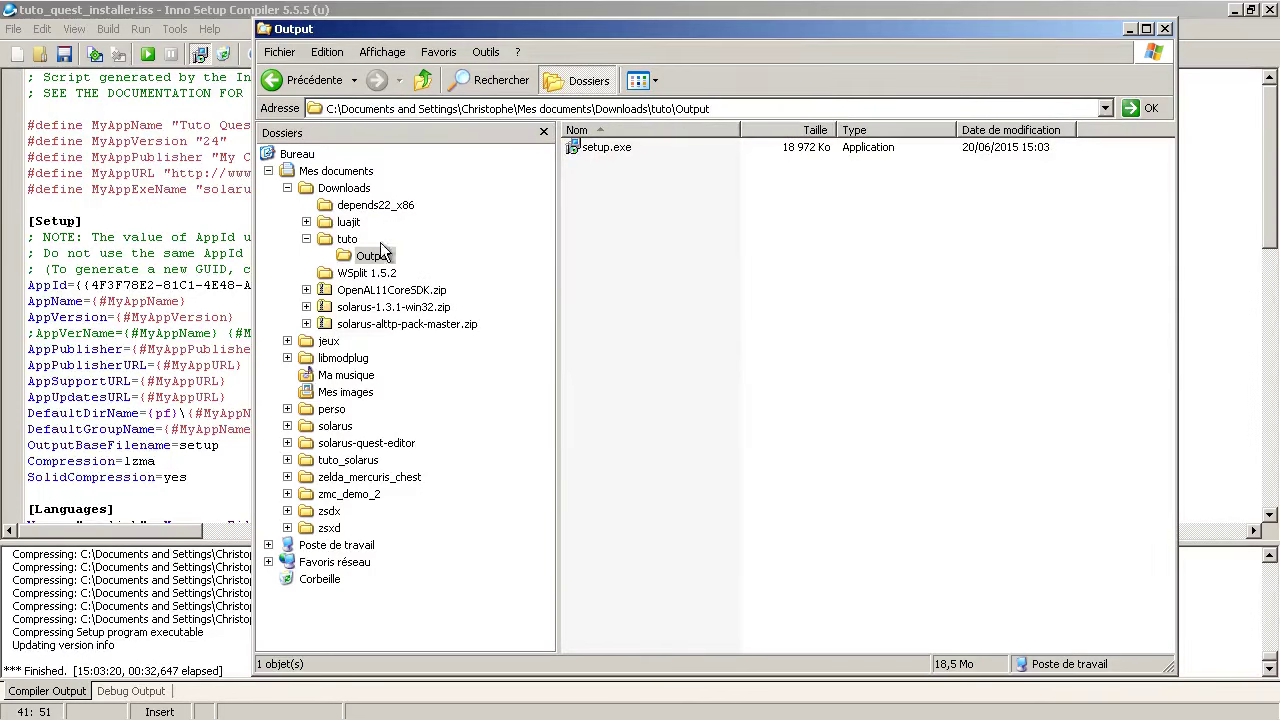
Open the tuto folder, enlarge its window so every file is listed, and reposition the window on screen.
left_click(380, 240)
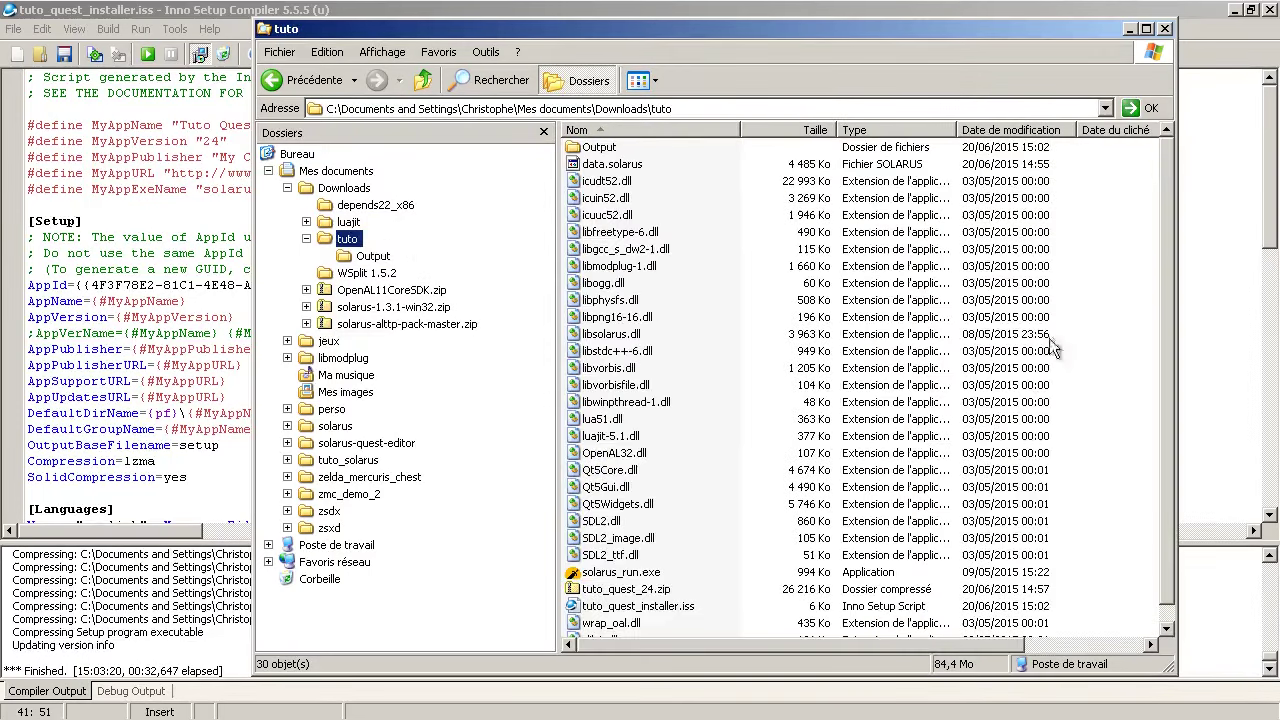
left_click(950, 392)
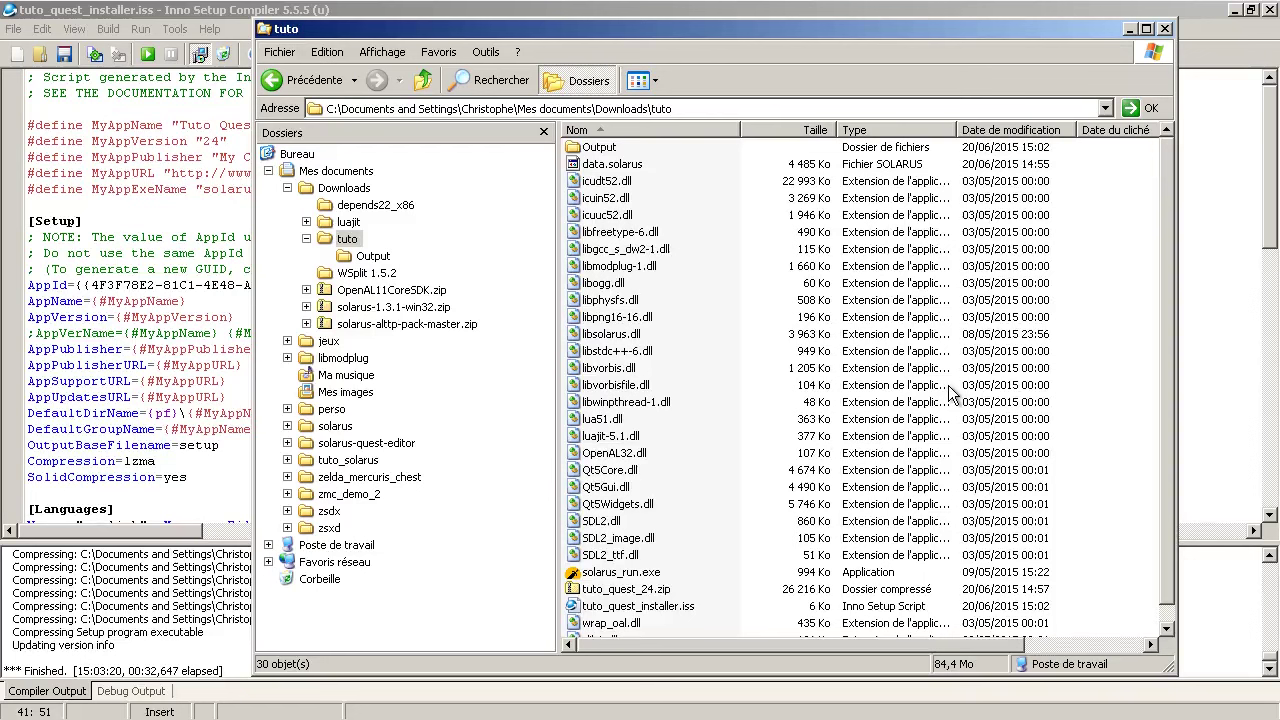
left_click_drag(1168, 672, 1202, 698)
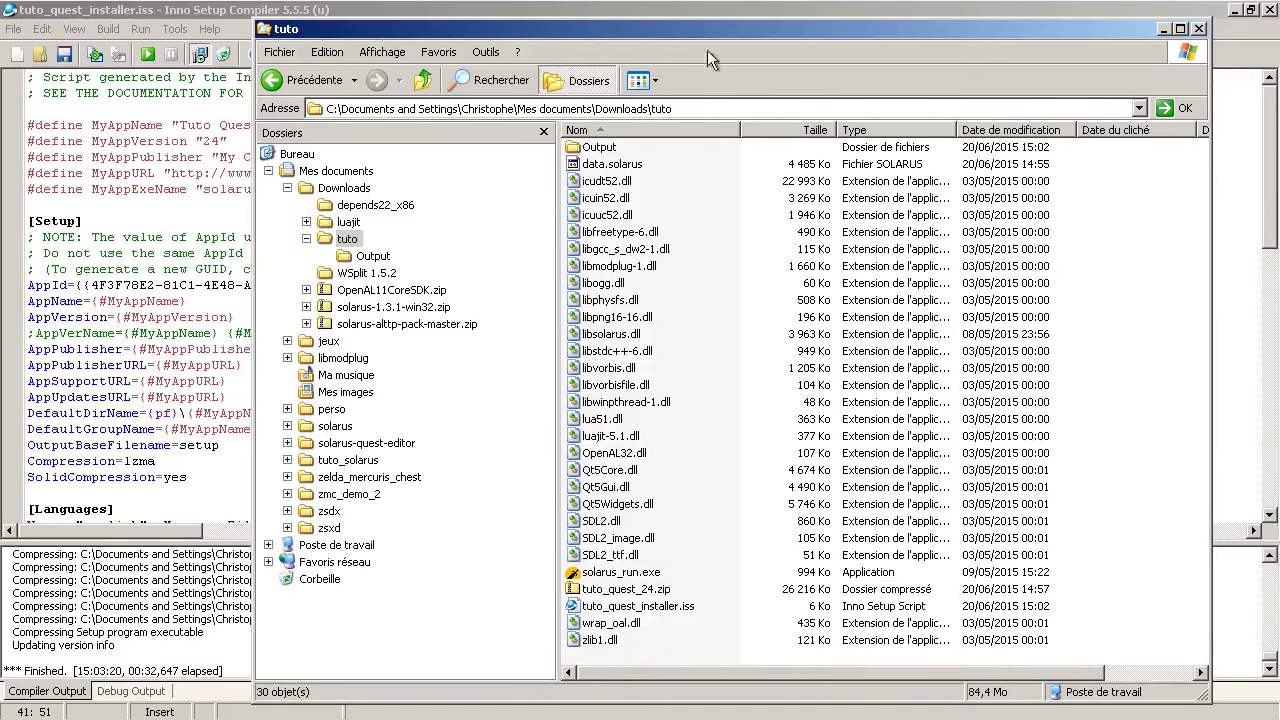
left_click_drag(690, 30, 640, 25)
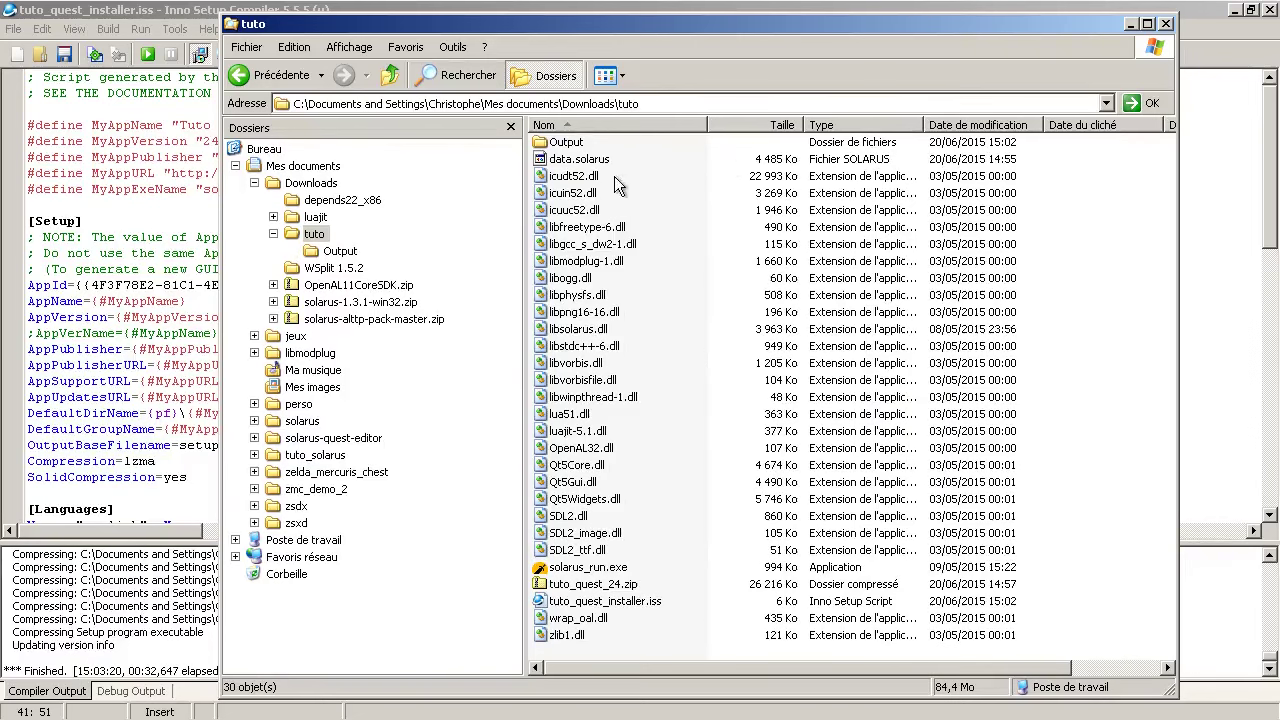
Rename data.solarus to data.solarus.zip in the tuto folder and open the archive to view its contents.
left_click(563, 163)
left_click(600, 158)
left_click(618, 160)
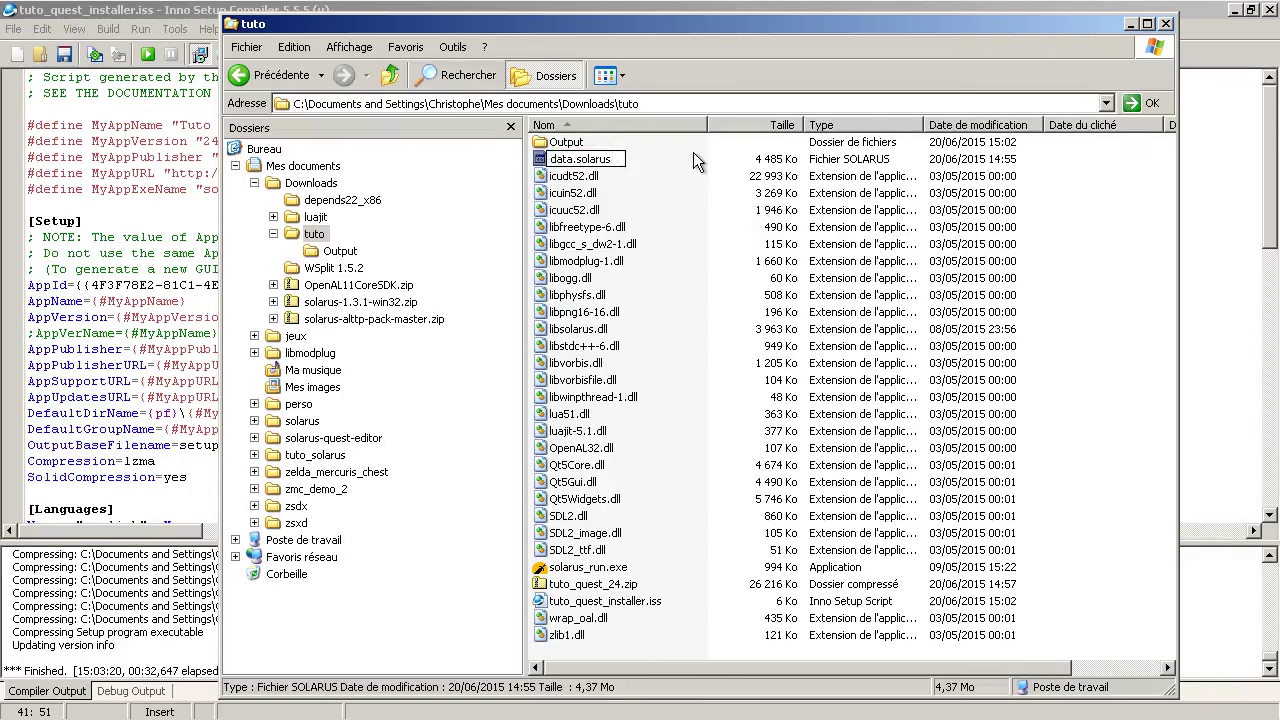
key("Return")
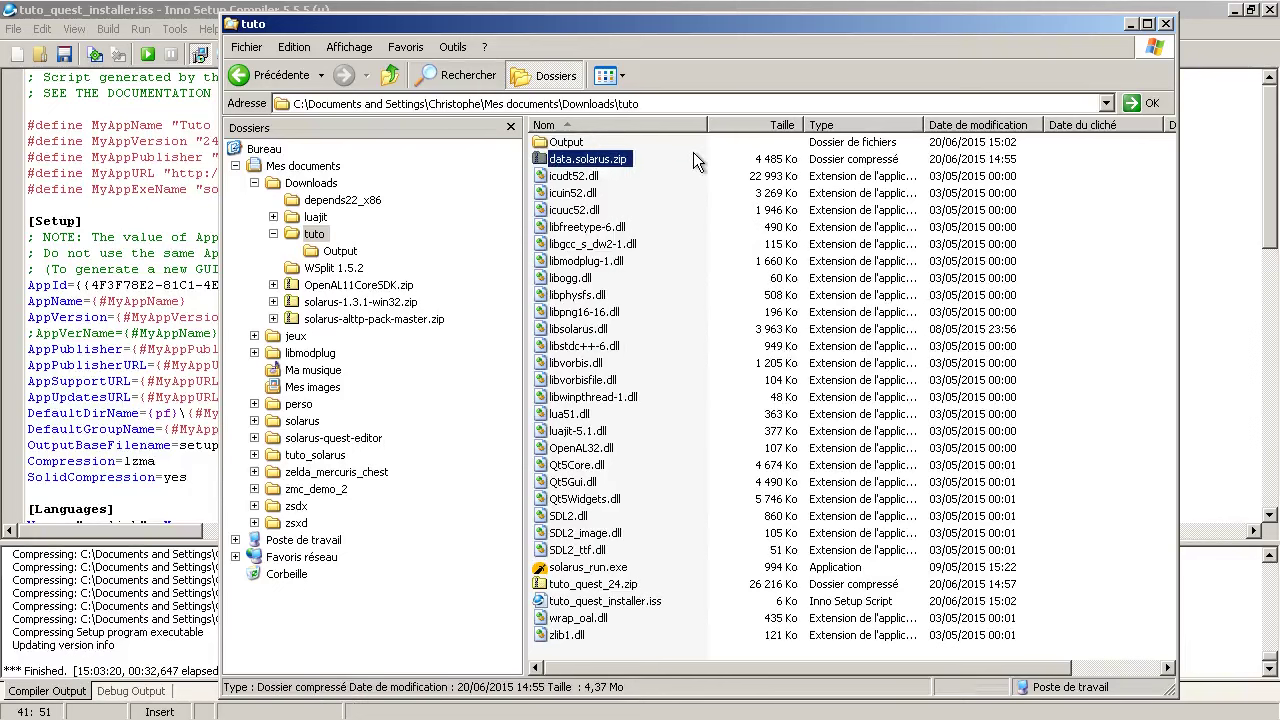
key("Return")
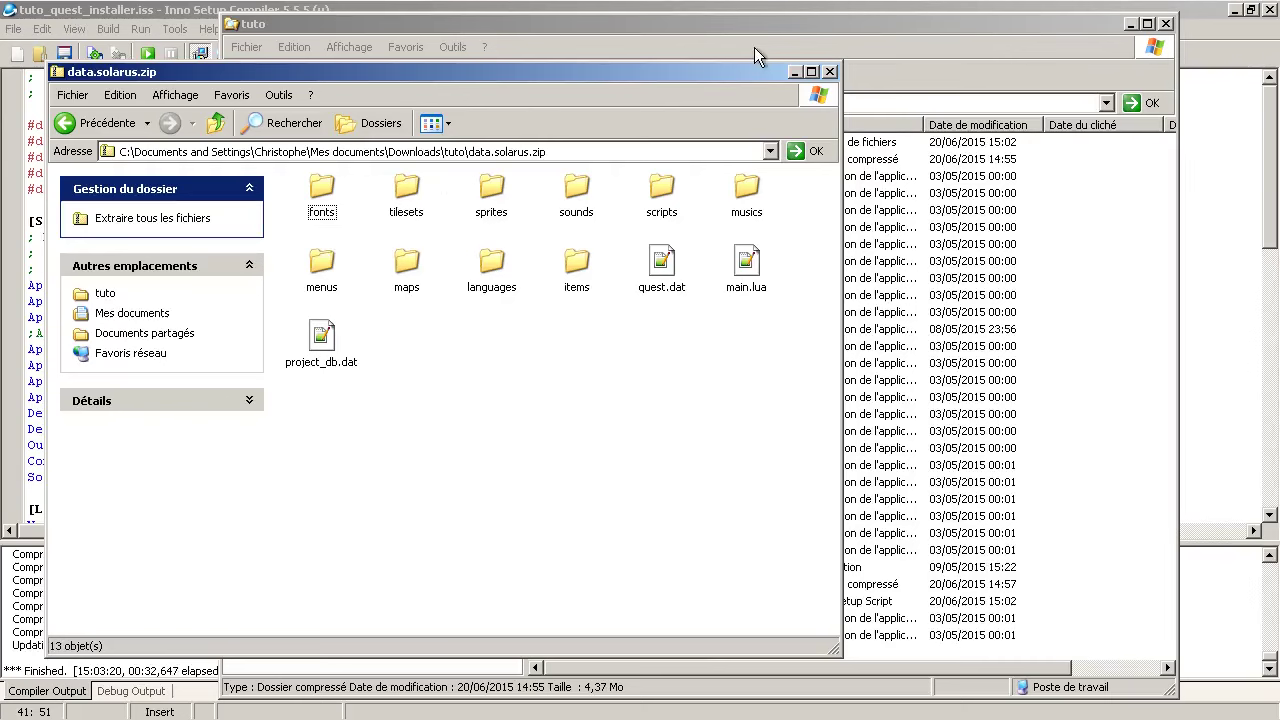
Arrange the data.solarus.zip and tuto windows so both are accessible, narrowing the tuto window, and bring the tuto window to the front.
left_click_drag(644, 76, 621, 68)
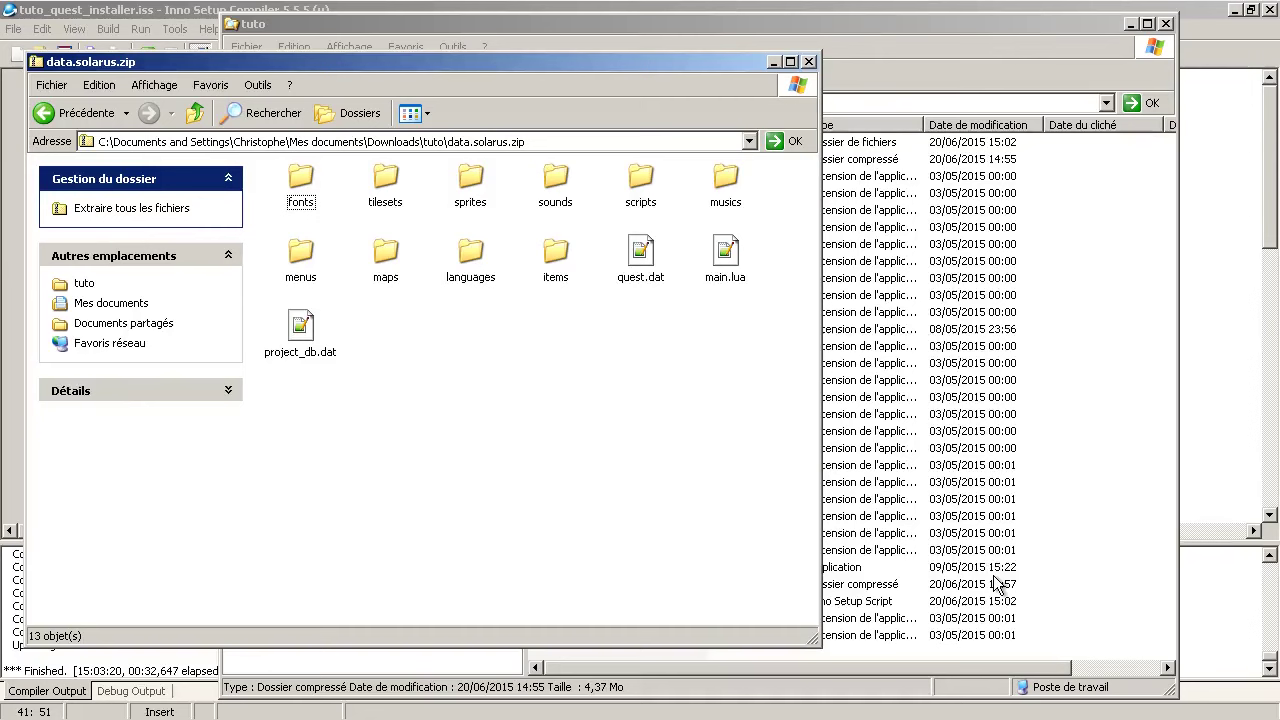
left_click(997, 402)
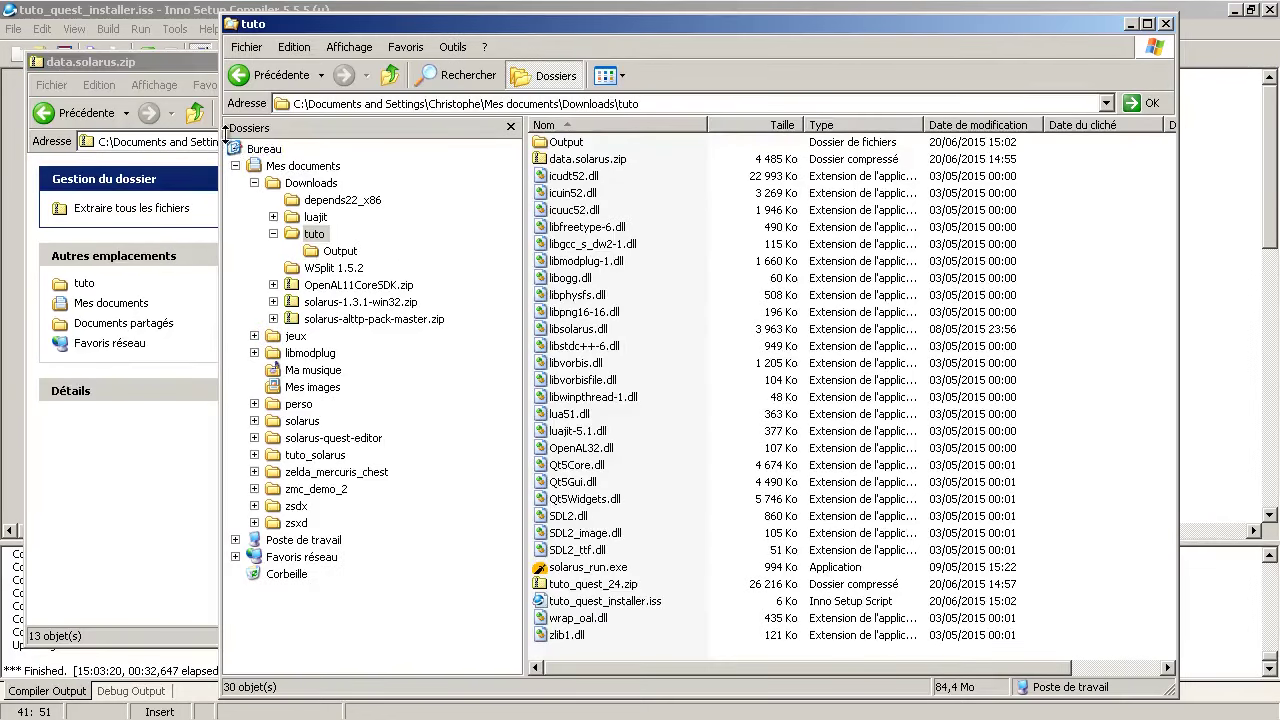
left_click_drag(223, 128, 298, 128)
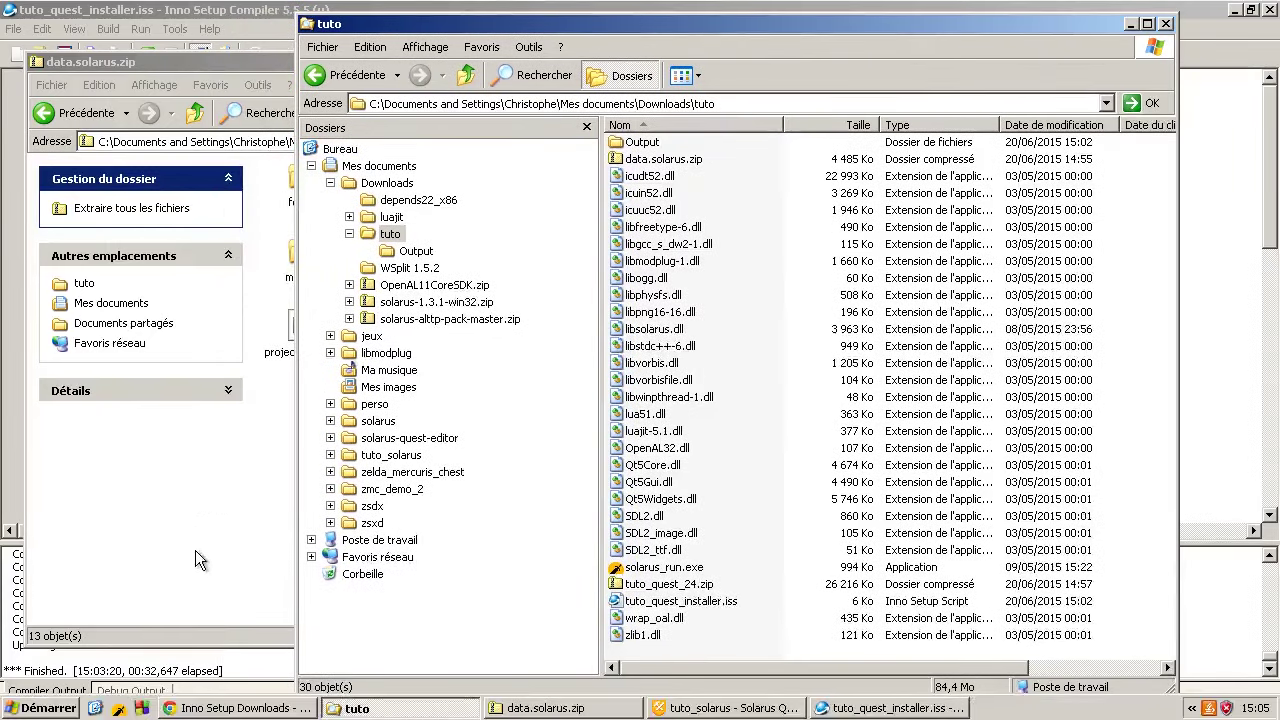
left_click(249, 561)
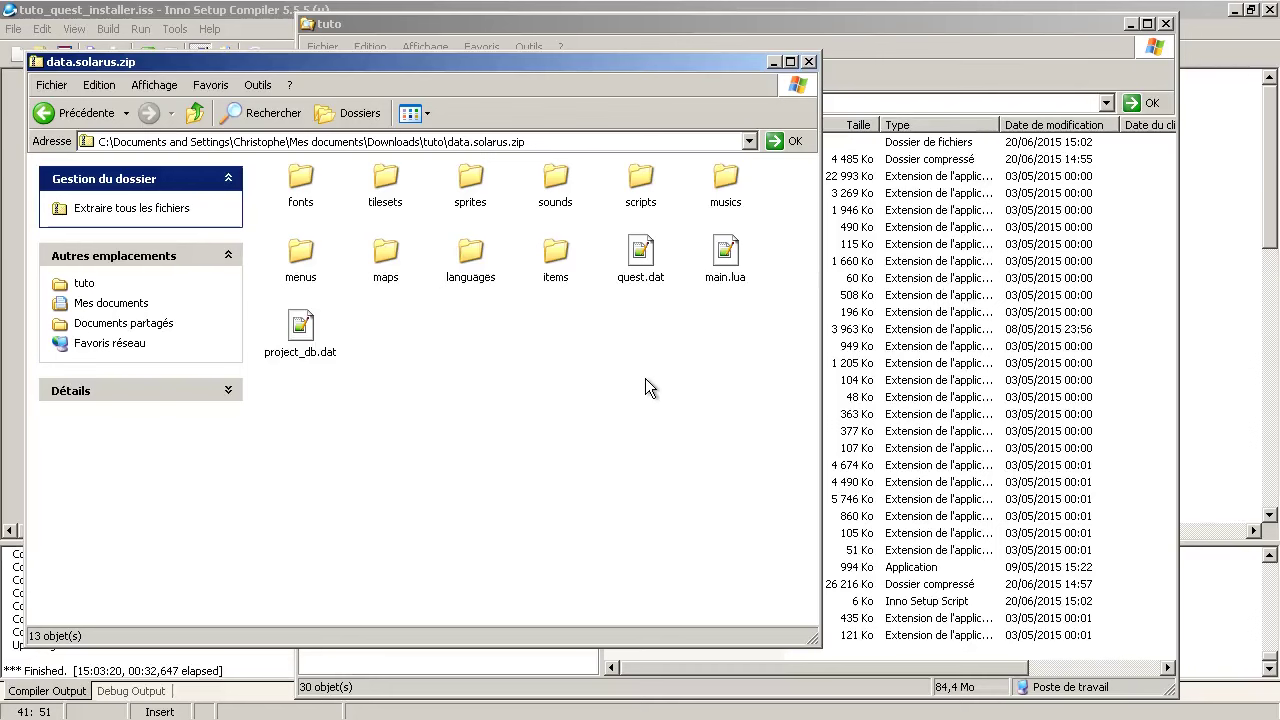
left_click(1033, 283)
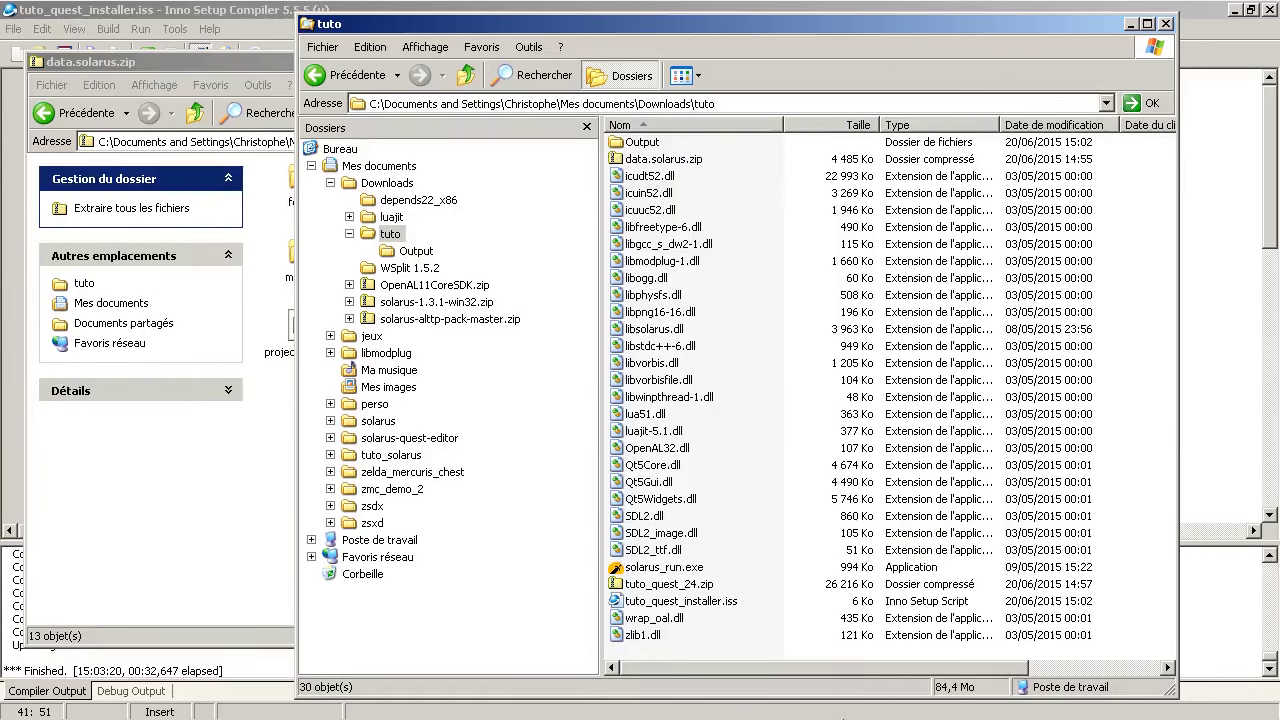
mouse_move(795, 712)
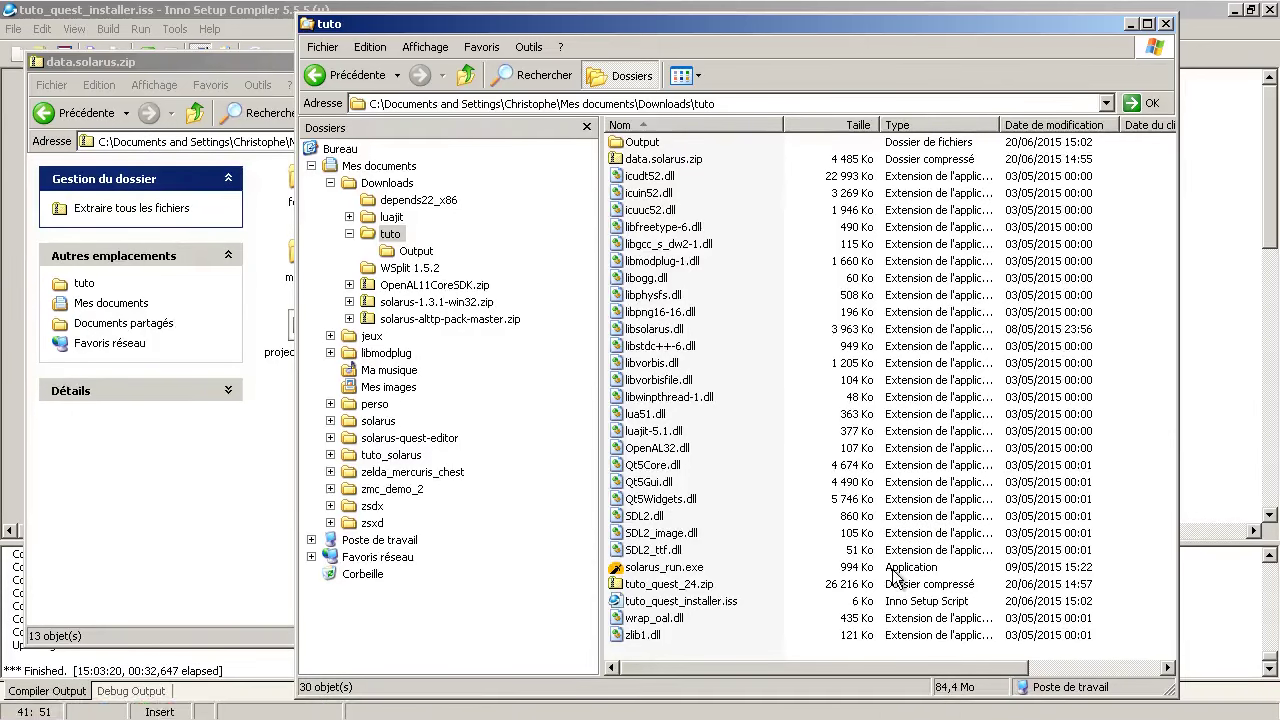